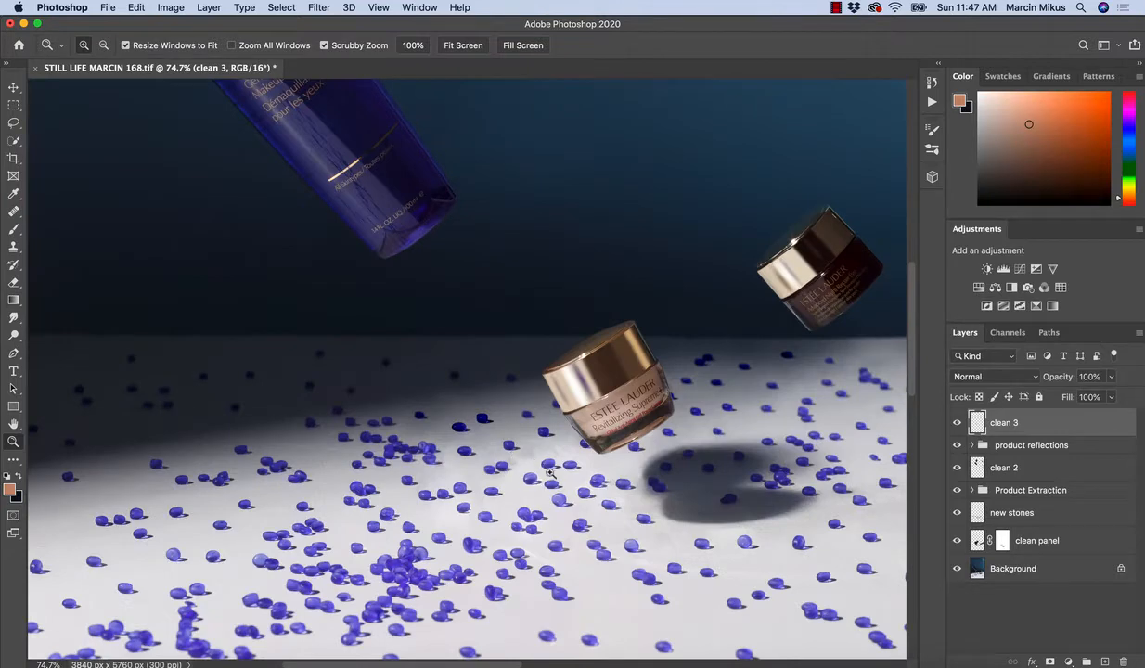
left_click(516, 462)
left_click(588, 497, "alt")
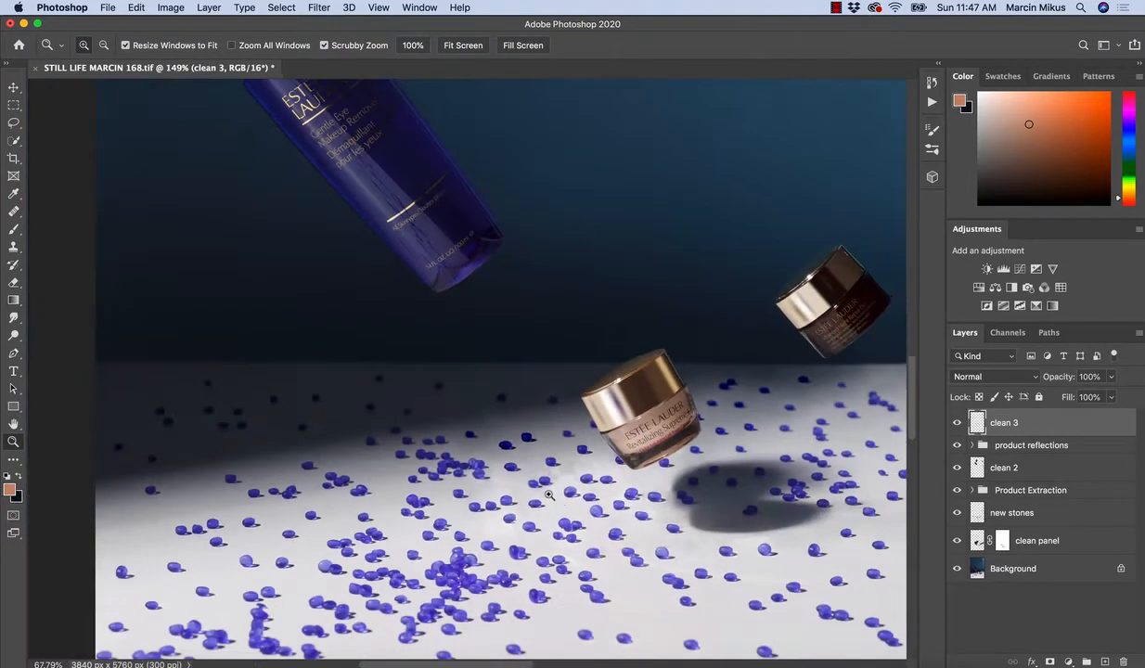
left_click(596, 517, "alt")
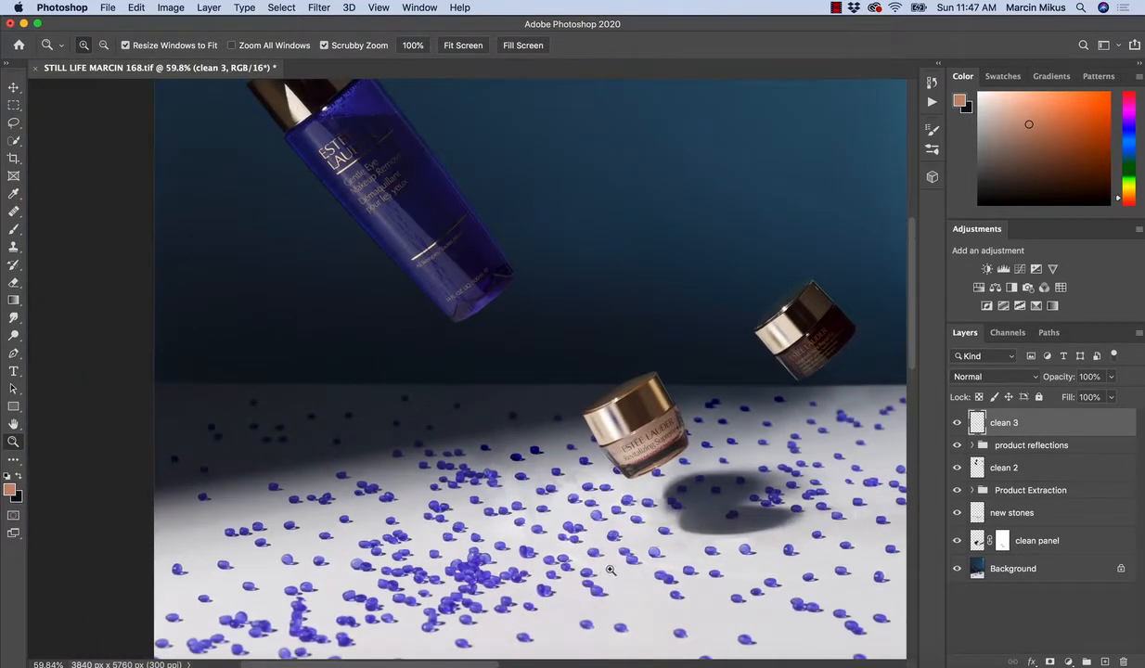
left_click(568, 526, "alt")
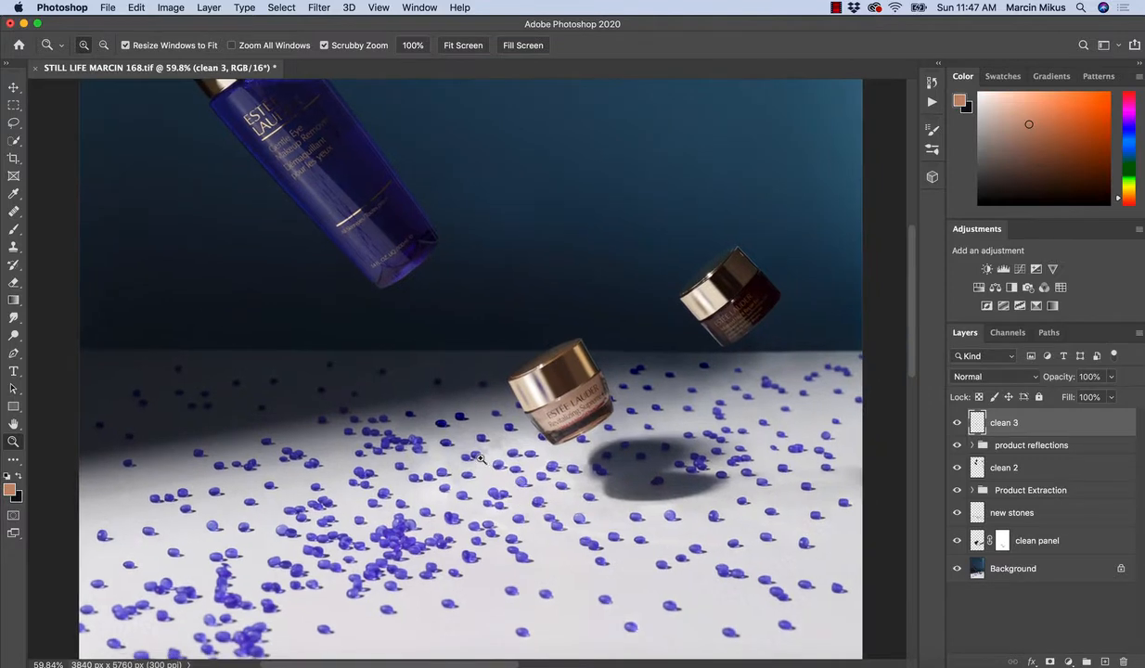
left_click_drag(577, 522, 567, 524)
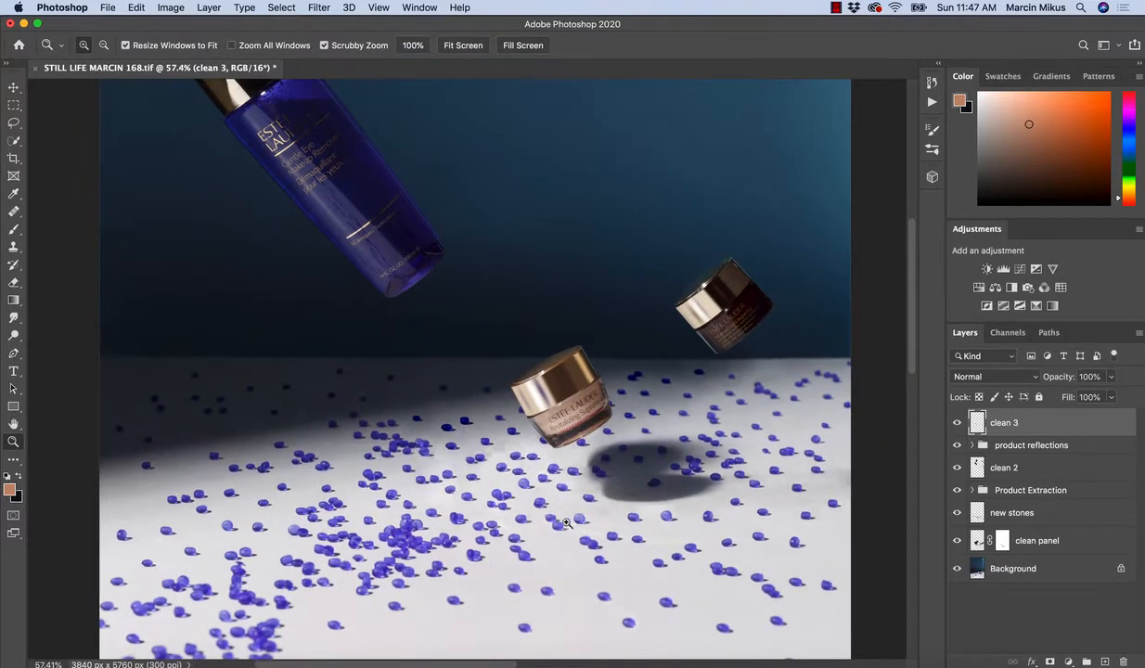
Step: Add a Hue/Saturation adjustment layer above clean 3, with saturation at -100 and the blend mode set to Color
left_click(1069, 662)
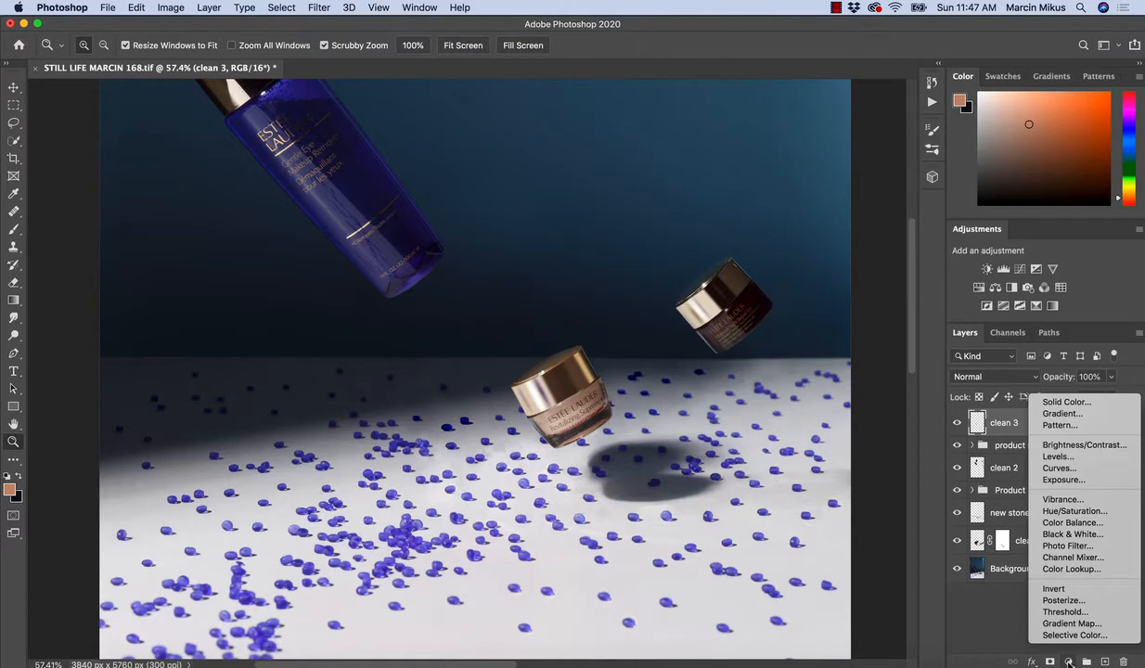
left_click(1072, 512)
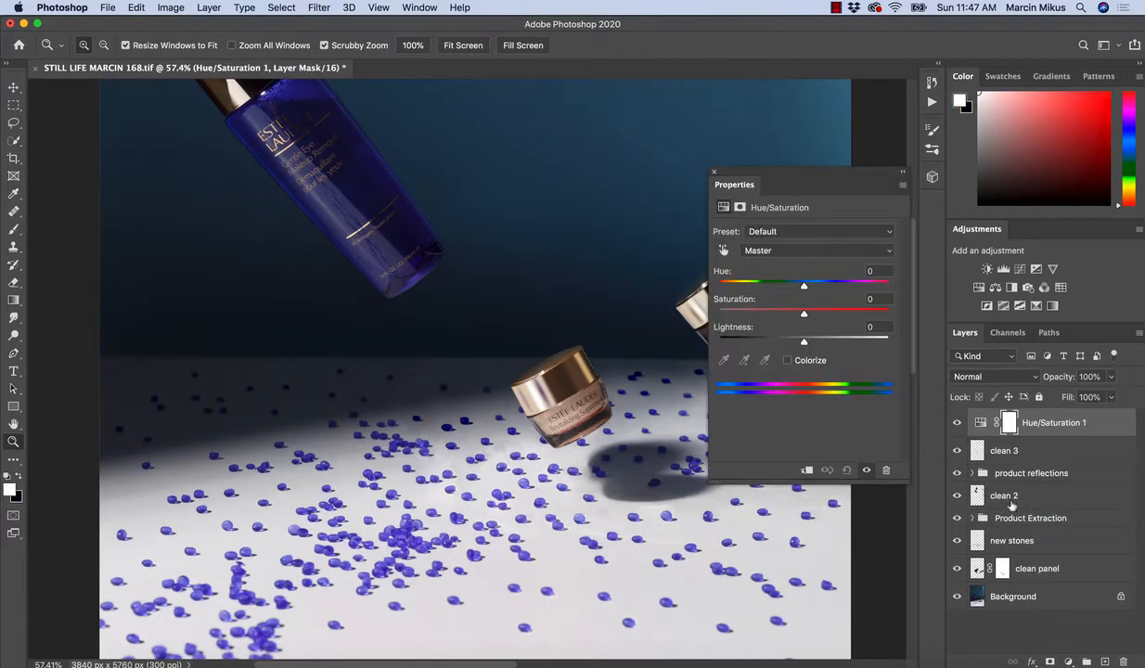
left_click_drag(804, 316, 718, 316)
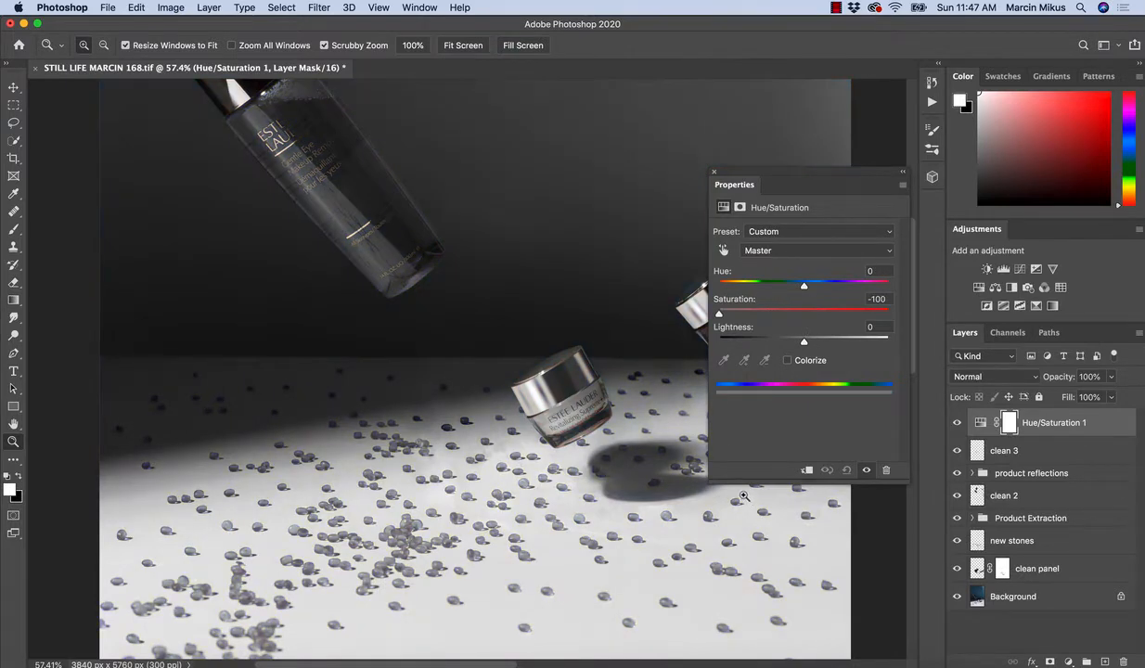
left_click(976, 380)
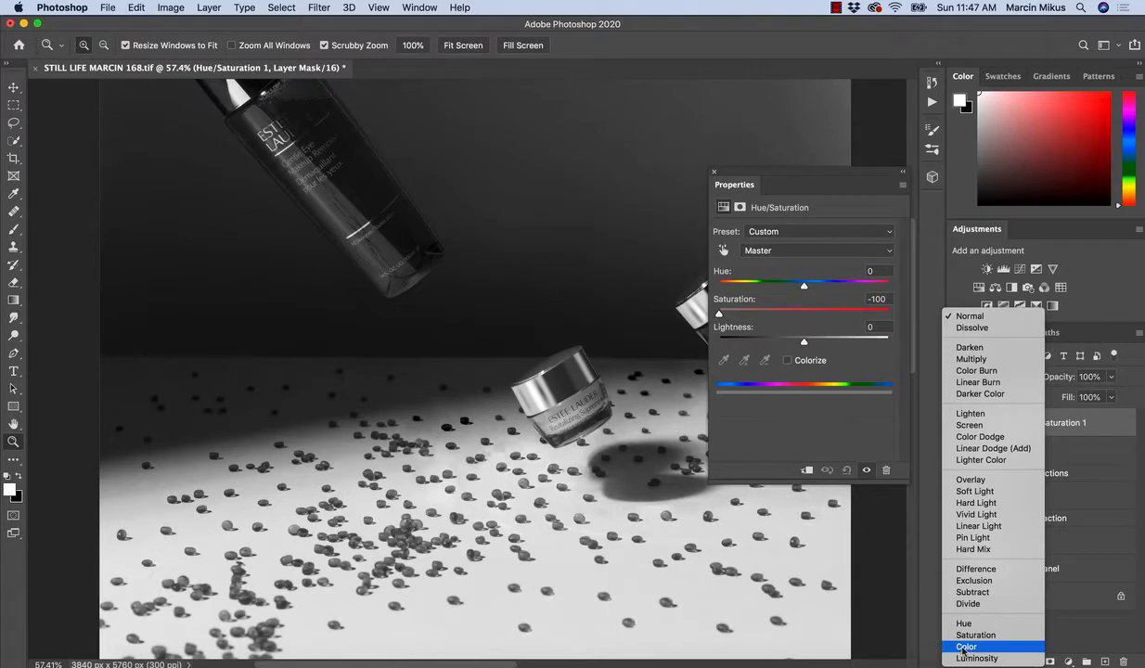
left_click(965, 648)
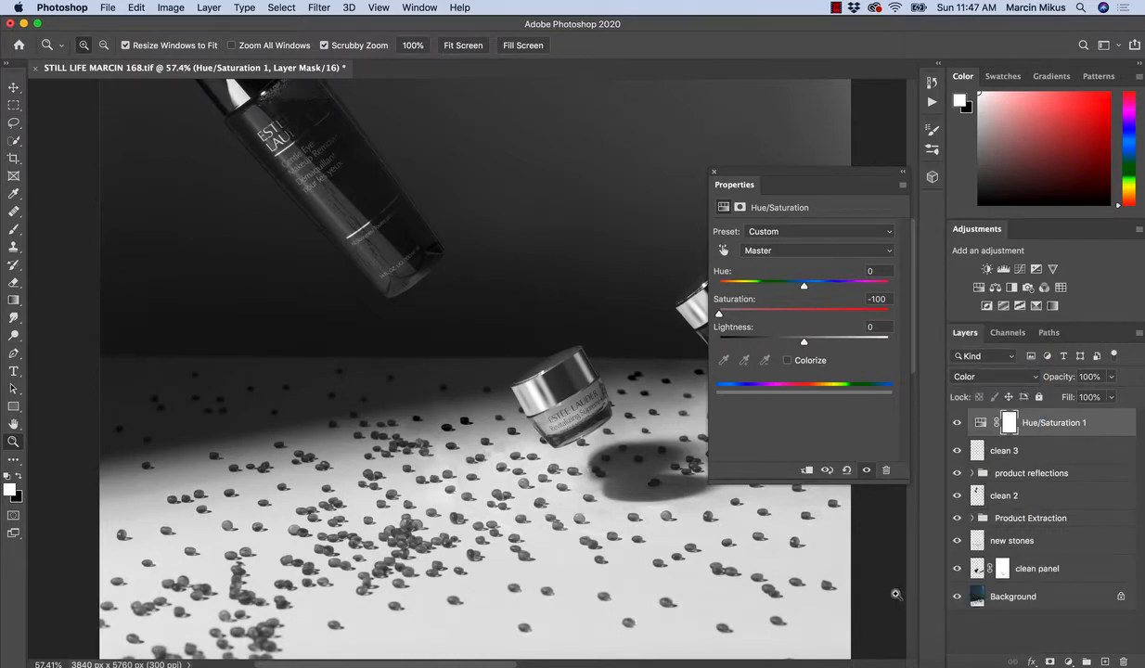
Step: Toggle the Hue/Saturation layer's visibility to compare the colour and black-and-white versions of the whole image, then close its properties
left_click(958, 423)
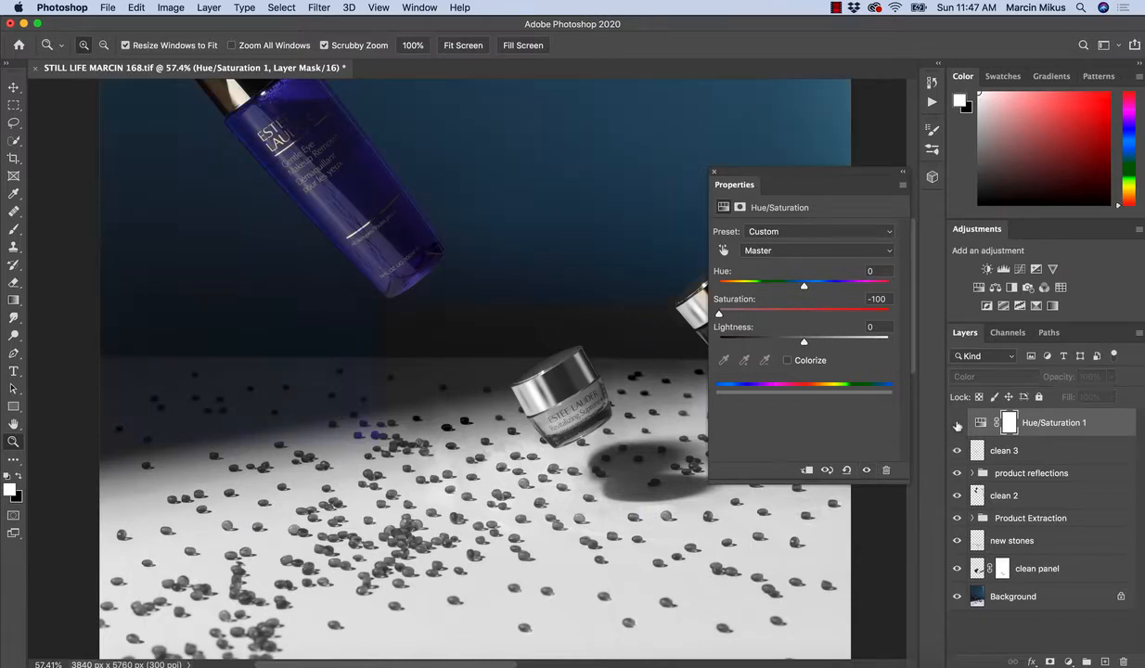
left_click(958, 424)
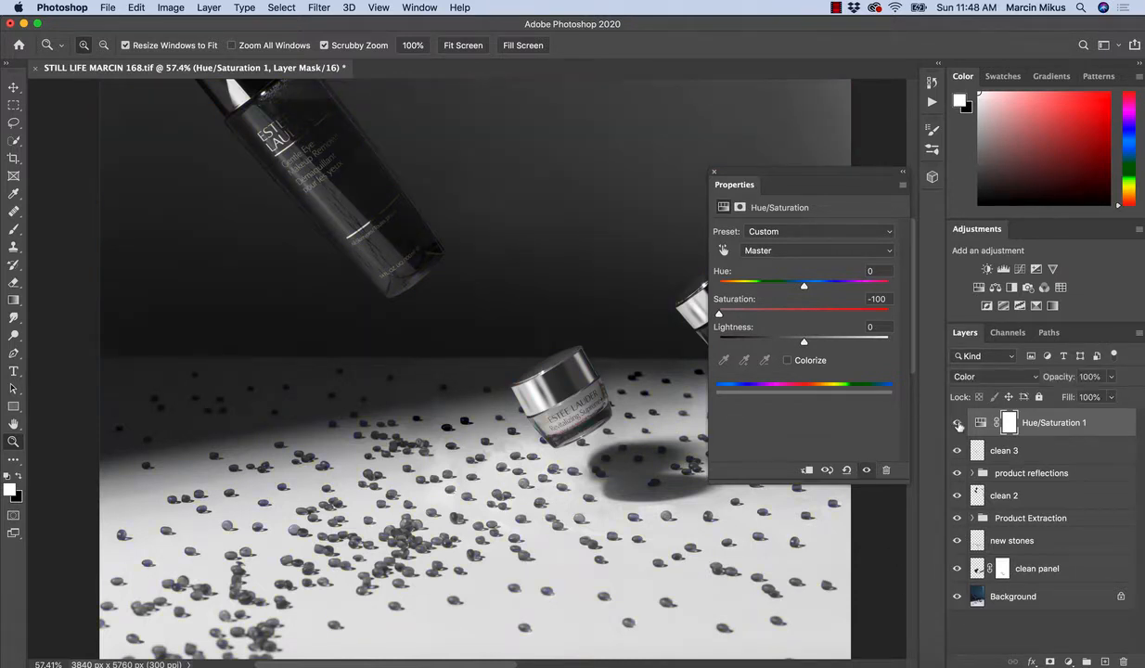
left_click(958, 423)
left_click(958, 423)
scroll(555, 502, "down", 3)
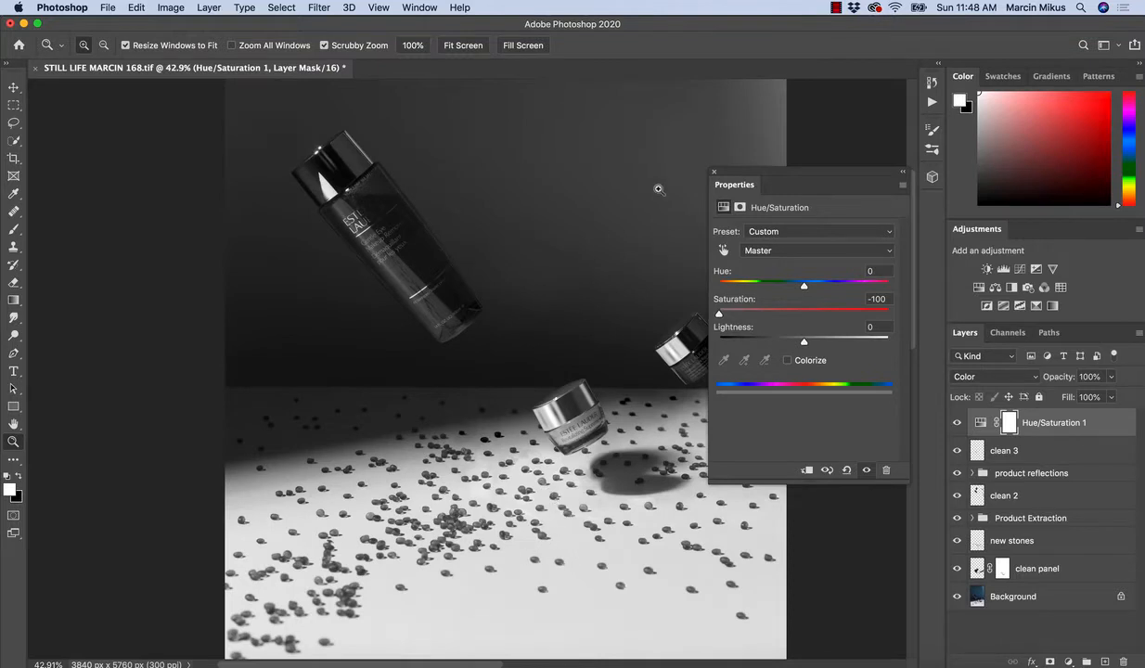
left_click(716, 173)
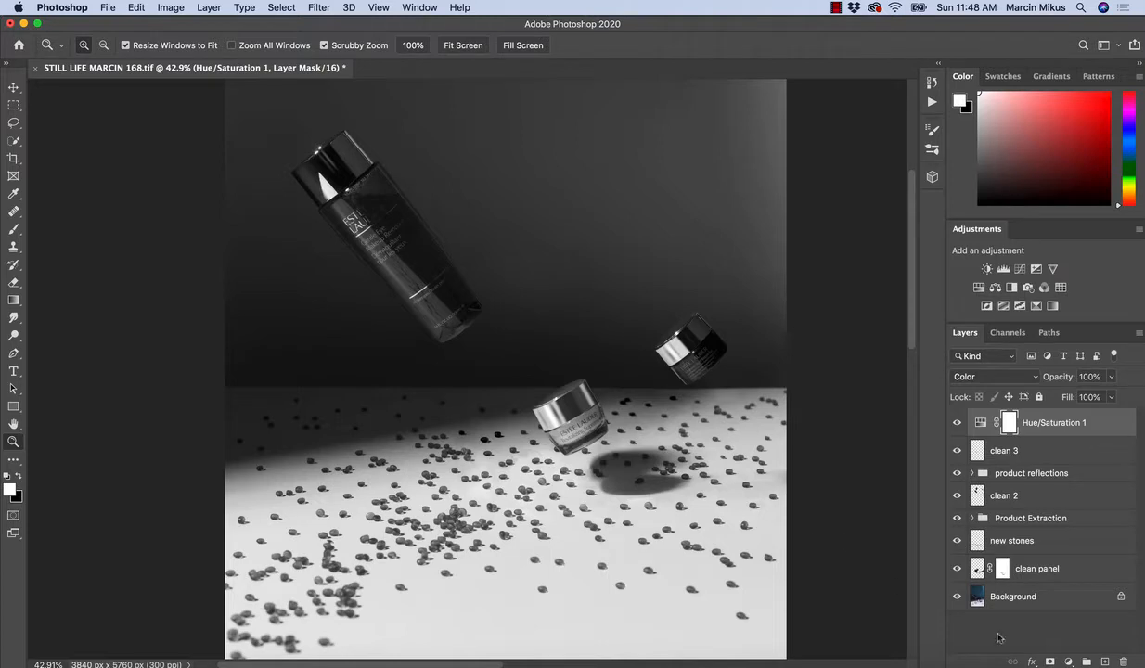
Step: Add a Curves adjustment layer directly above clean 3 and pull its midtone point down to input 127, output 59
left_click(1069, 662)
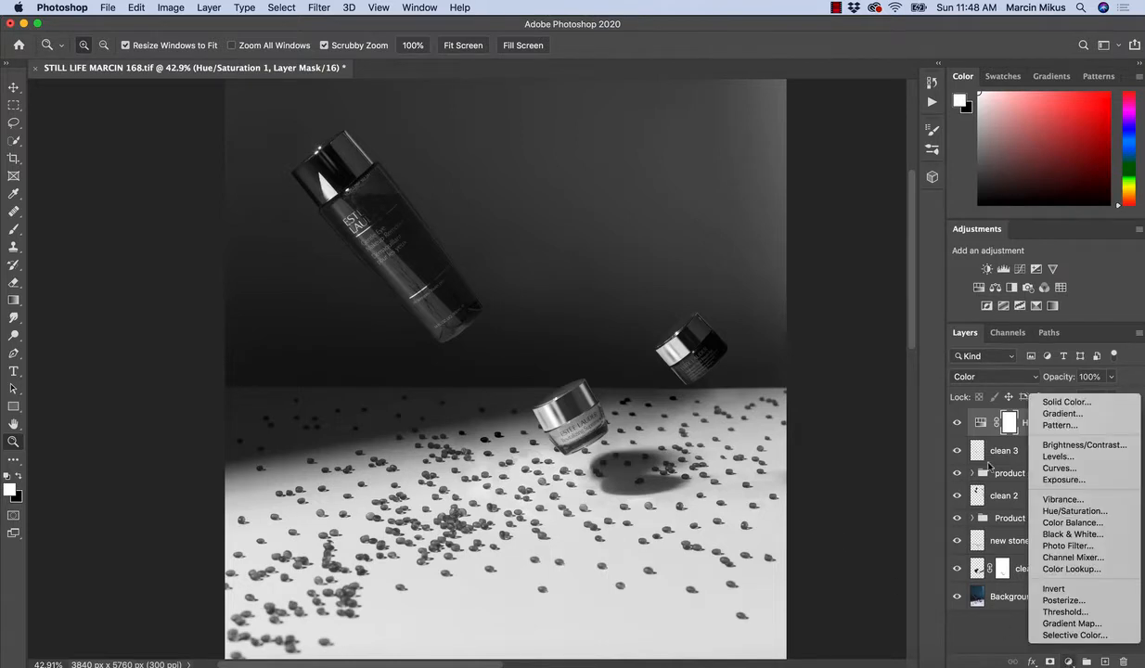
left_click(1014, 452)
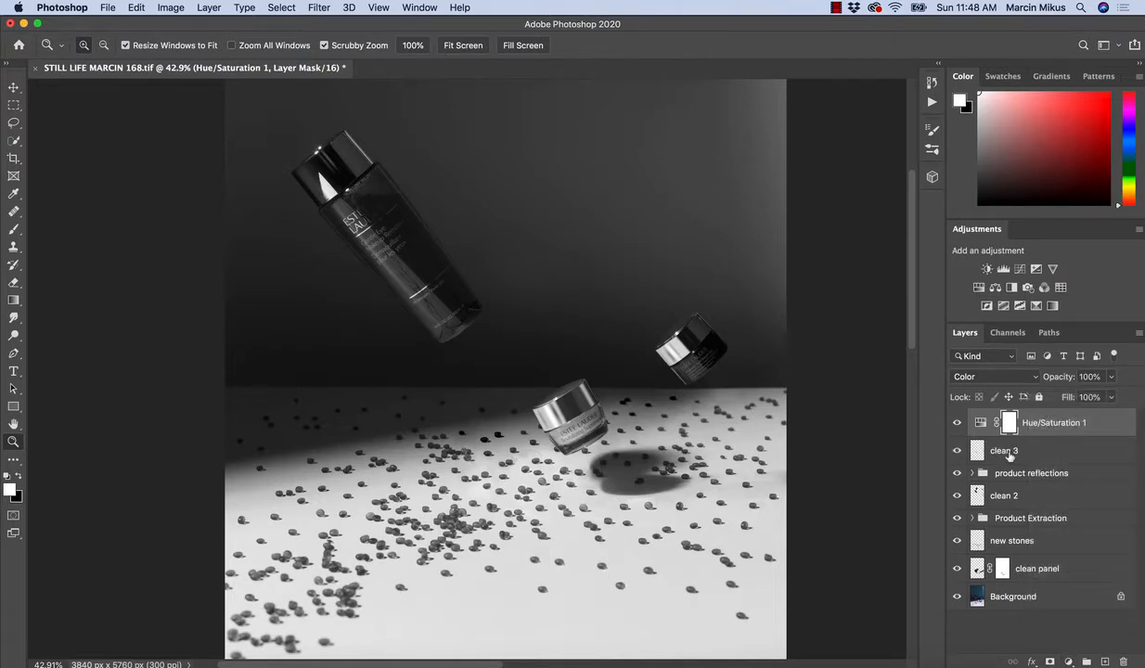
left_click(1015, 452)
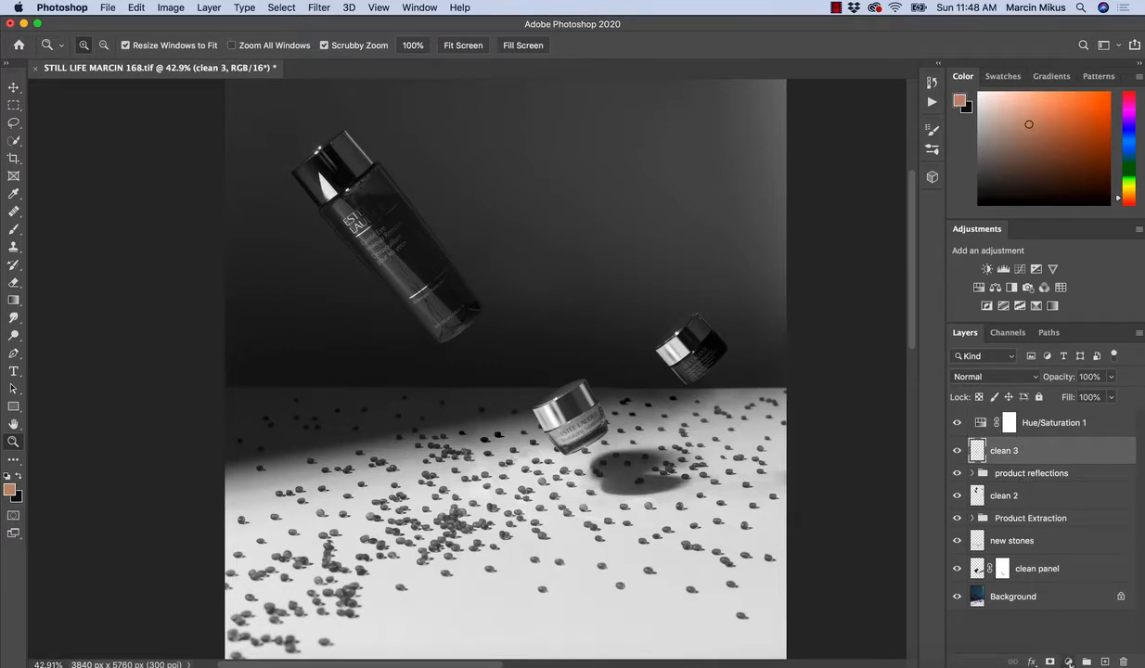
left_click(1069, 662)
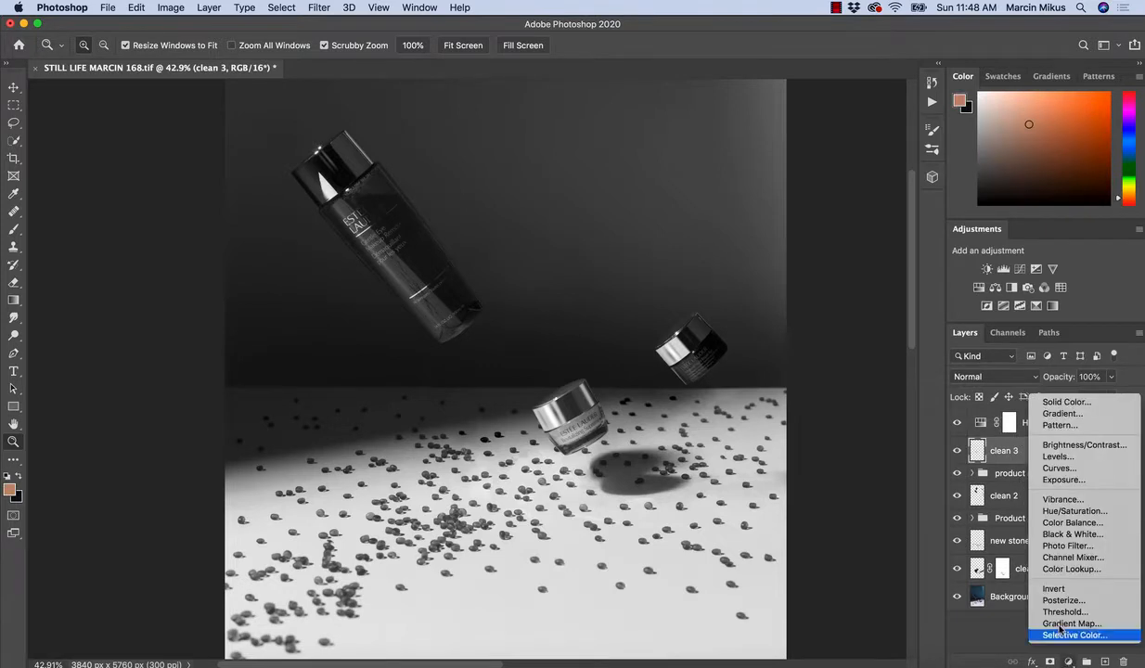
left_click(1061, 469)
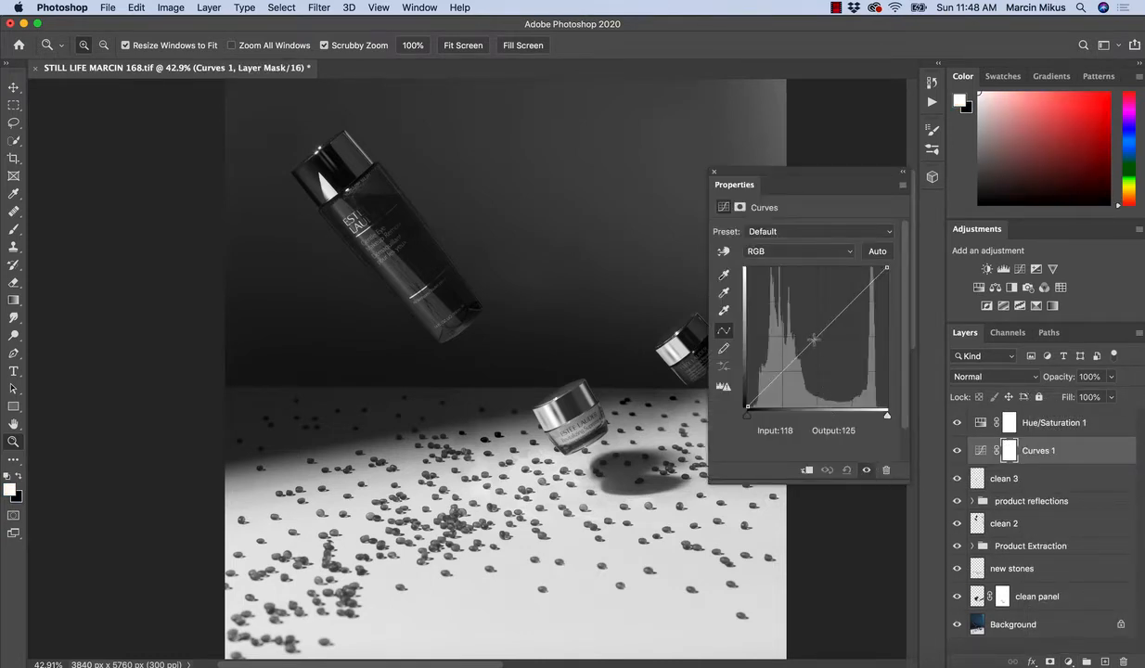
left_click_drag(815, 339, 817, 374)
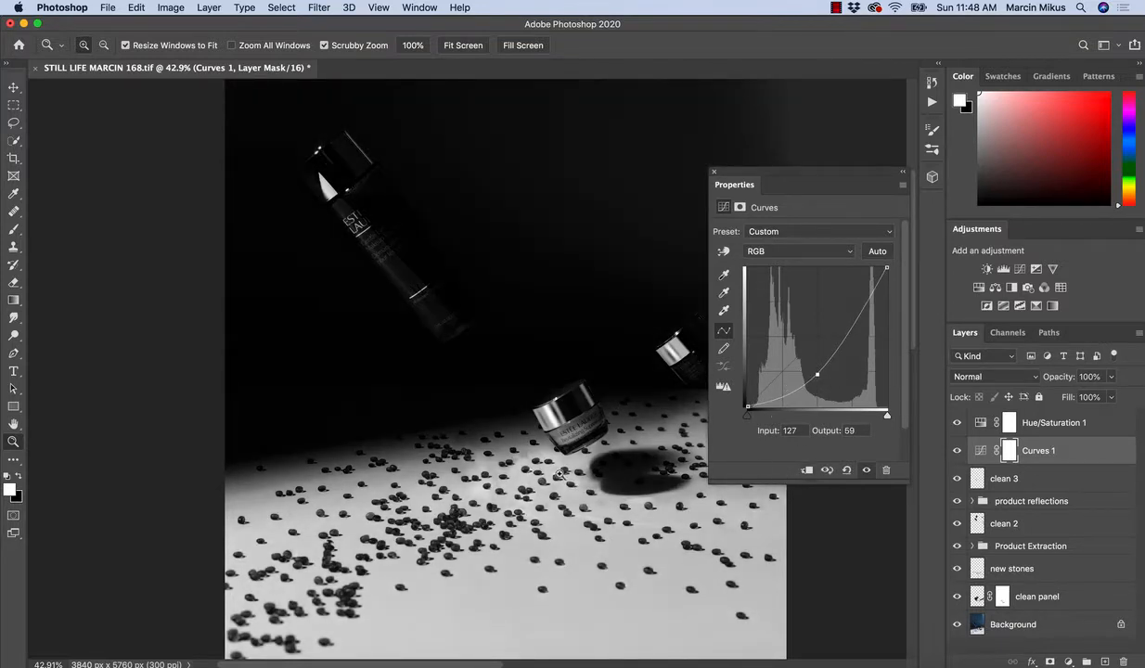
Step: Duplicate the darkening Curves layer twice to exaggerate uneven tones on the floor around the jar and its shadow
left_click_drag(523, 480, 497, 411)
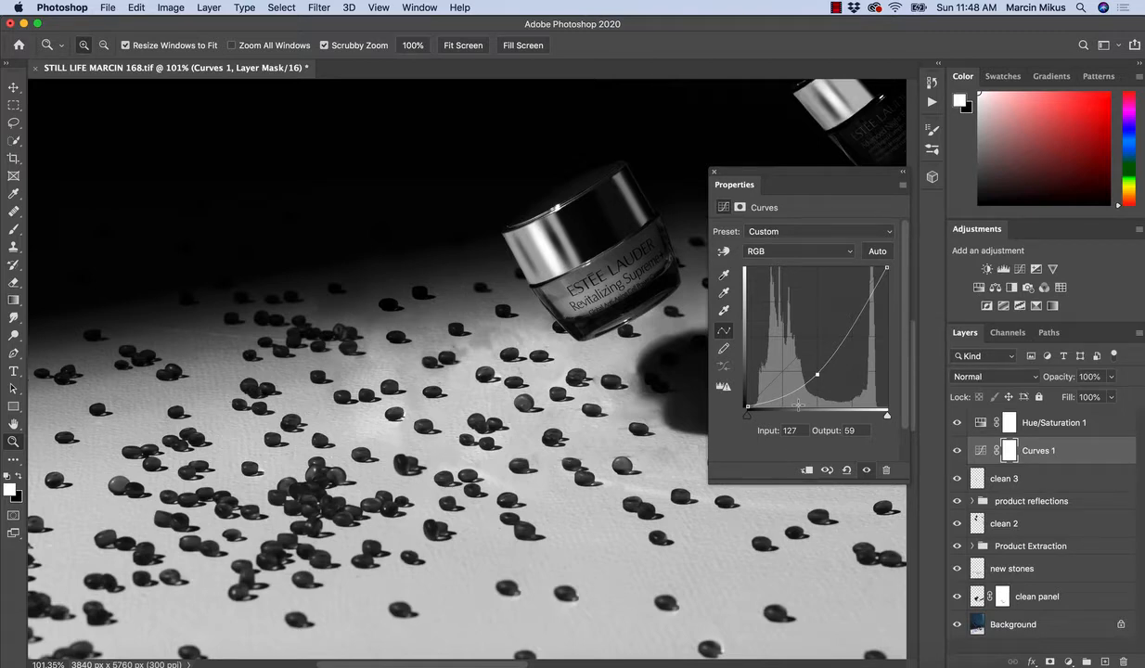
key("super+j")
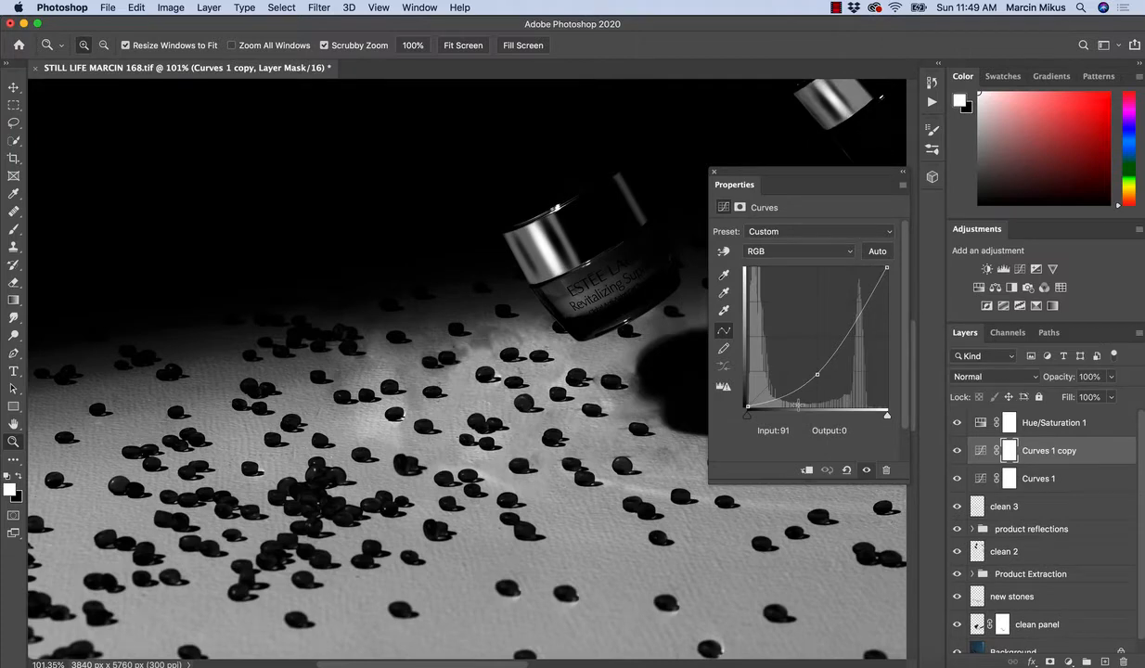
scroll(511, 368, "right", 5)
scroll(512, 368, "down", 3)
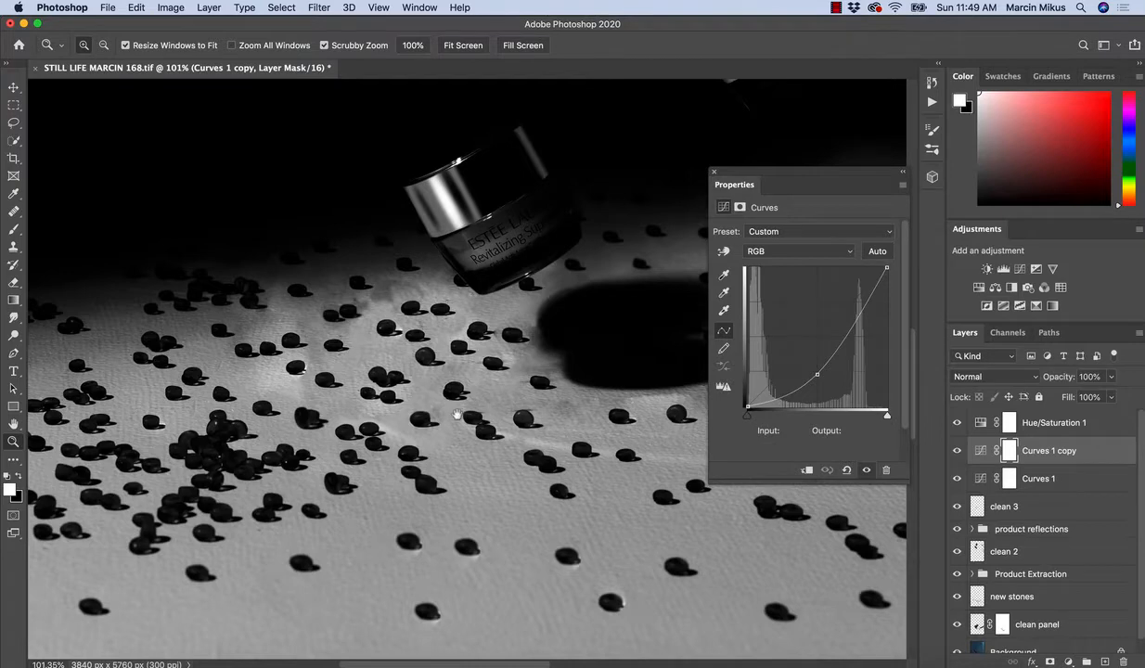
scroll(449, 405, "right", 5)
scroll(450, 406, "down", 2)
key("super+j")
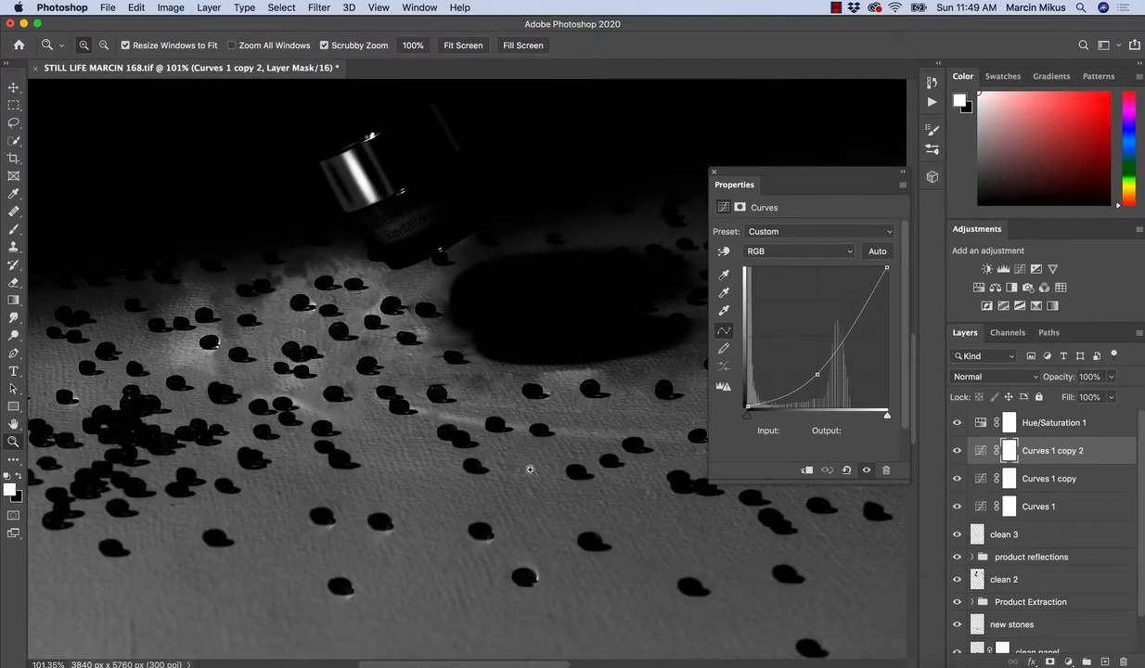
Step: Delete the Hue/Saturation layer and all three Curves layers above clean 3
left_click(1009, 422)
key("BackSpace")
key("BackSpace")
key("BackSpace")
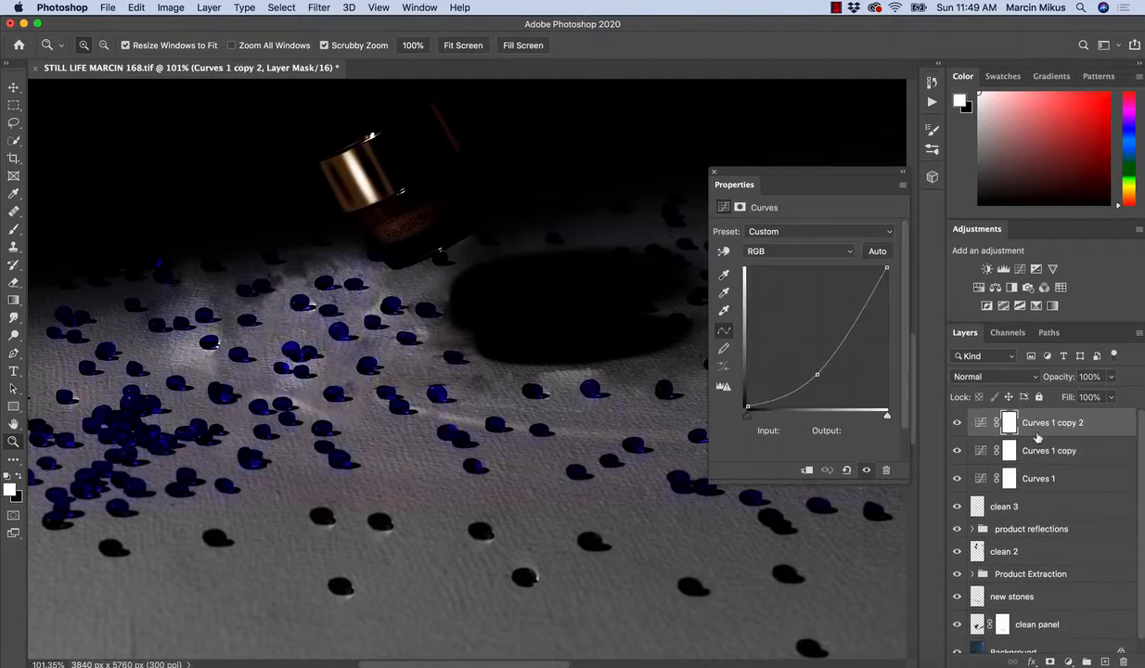
key("BackSpace")
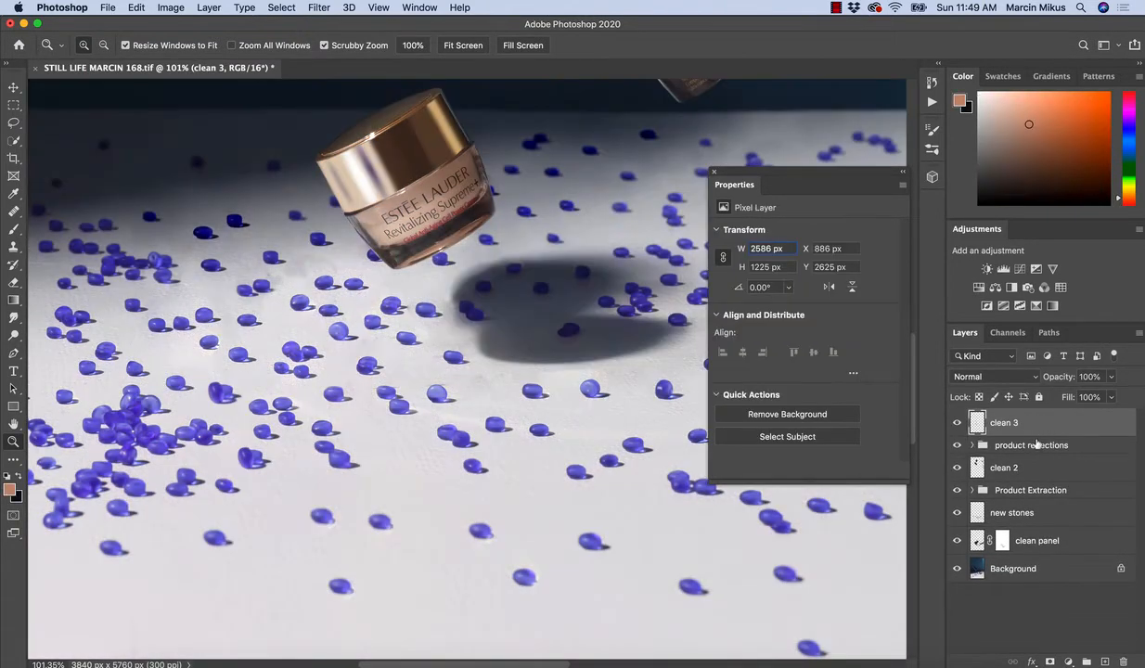
Step: Run the recorded BW Help Layer action to add its adjustment group above clean 3
left_click(418, 8)
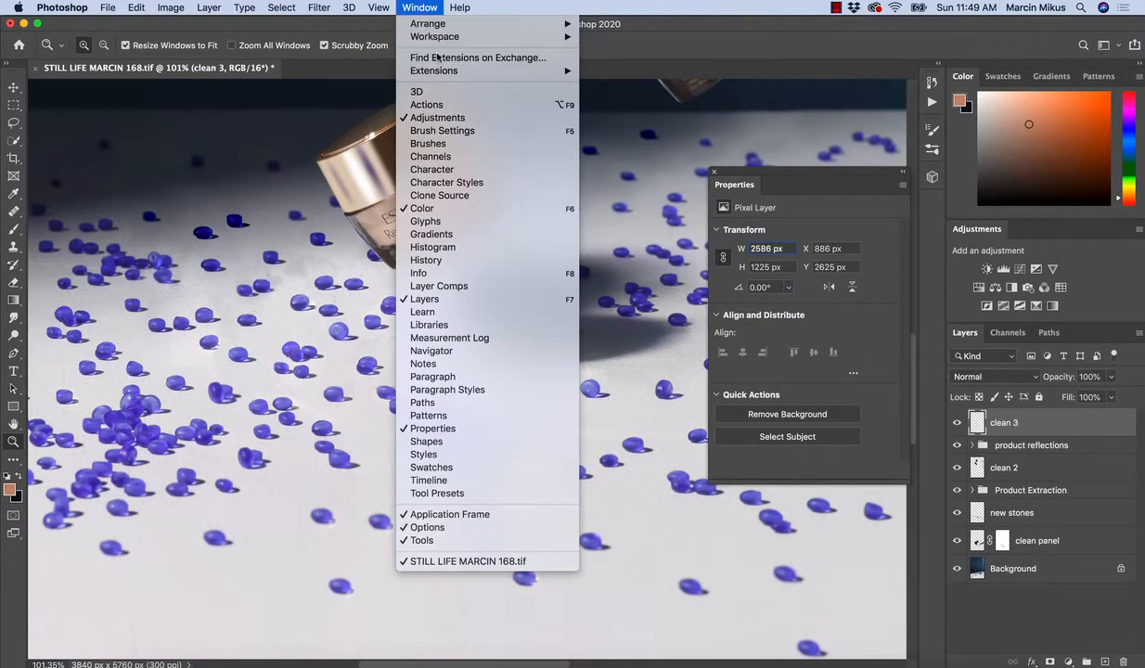
left_click(437, 104)
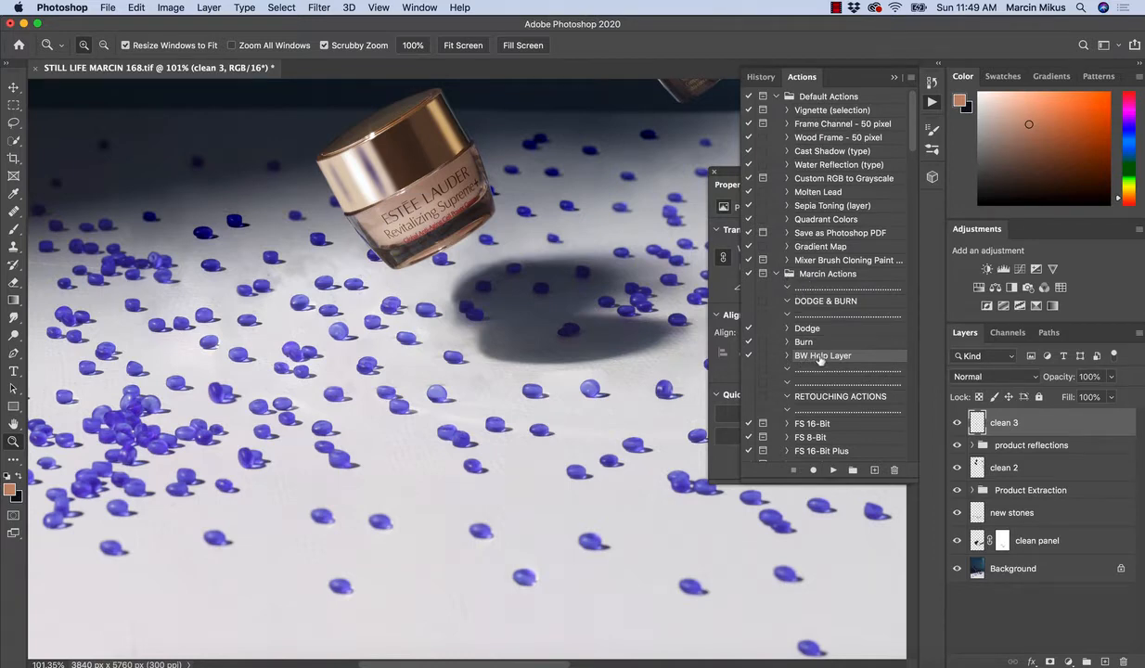
left_click(833, 471)
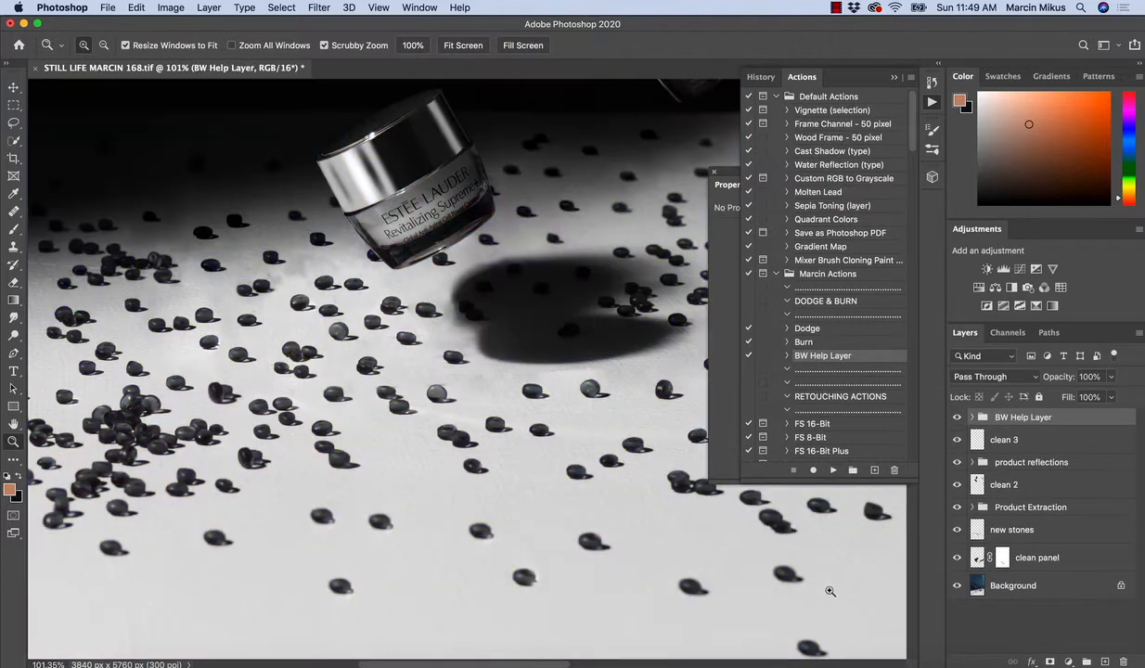
Step: Adjust the midtone point of the Darken curve in the BW Help Layer group and duplicate that layer
left_click(972, 416)
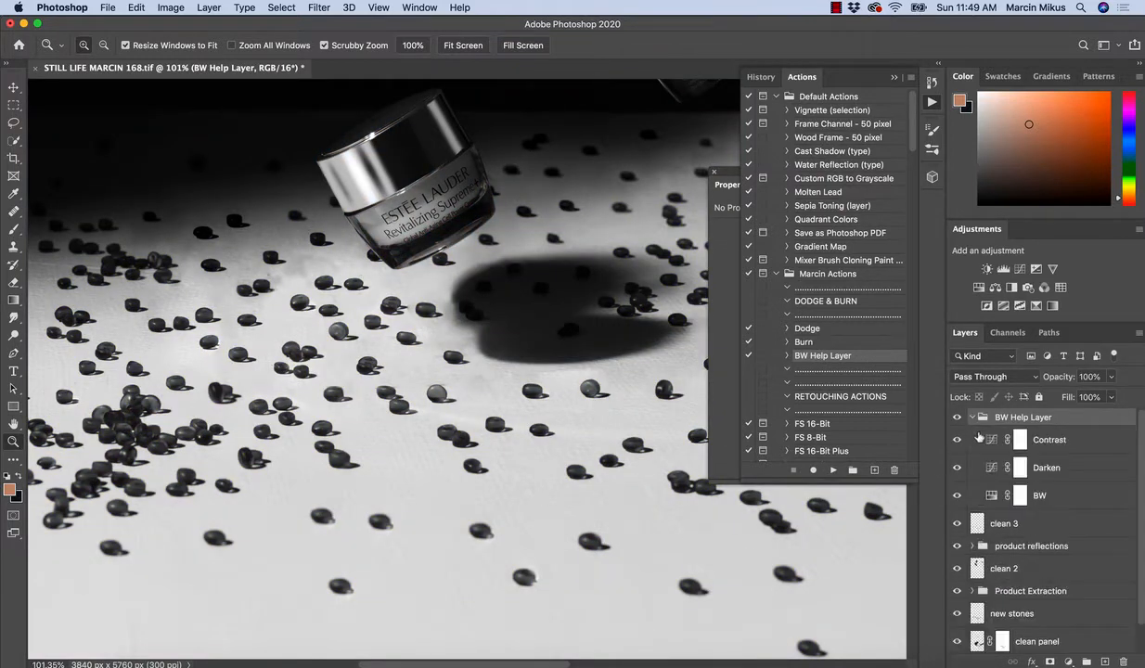
left_click(969, 491)
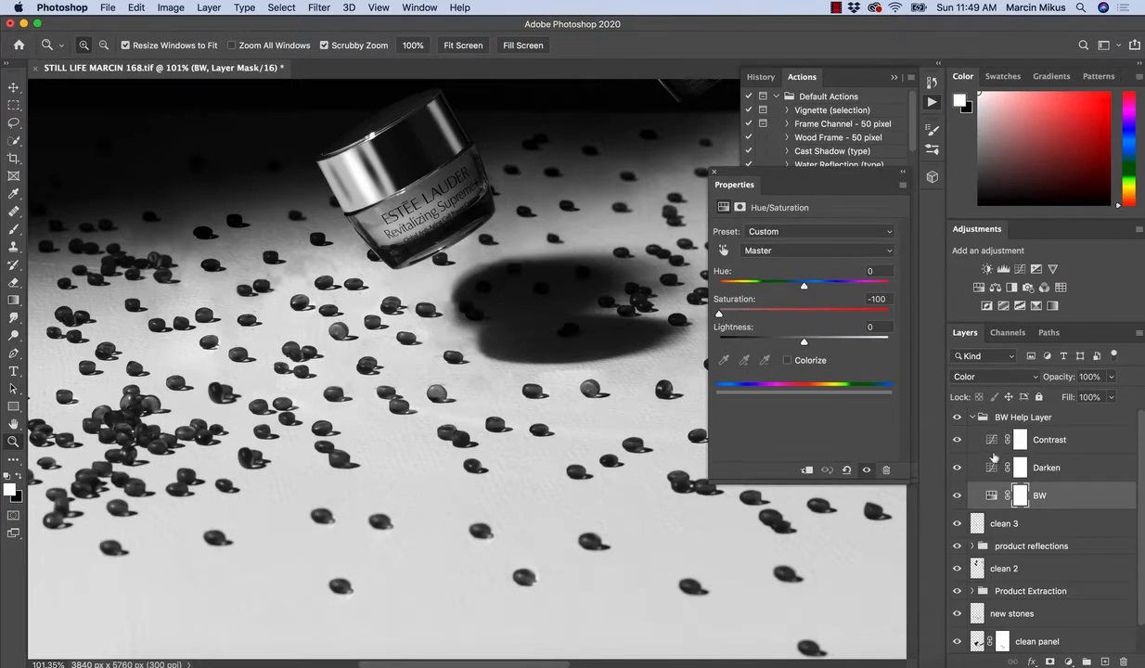
left_click(993, 467)
left_click_drag(795, 380, 815, 376)
key("super+j")
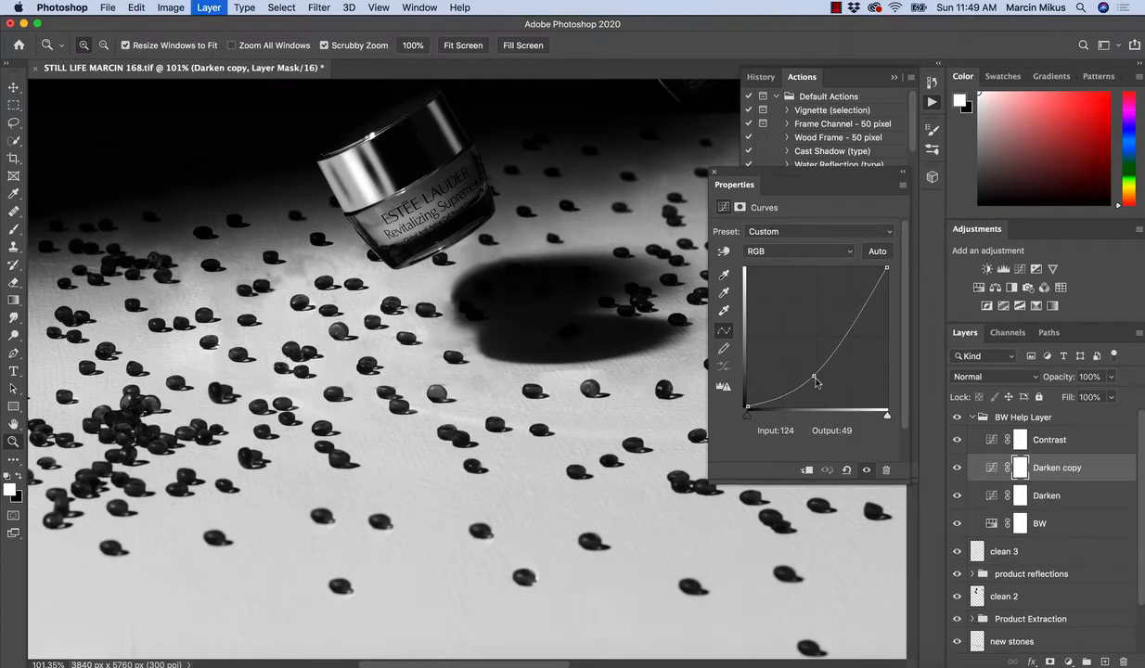
left_click_drag(557, 428, 538, 427)
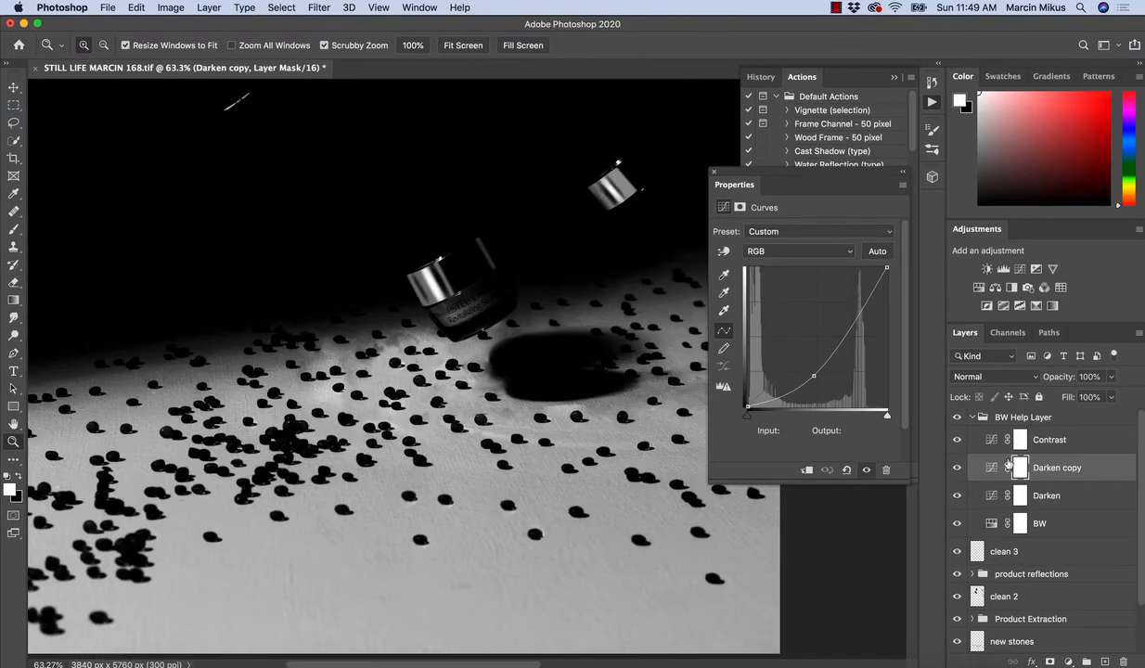
Step: Shape the Contrast curve with points at input 186, output 183 and input 62, output 39, and collapse the BW Help Layer group
left_click(971, 442)
left_click_drag(839, 305, 849, 307)
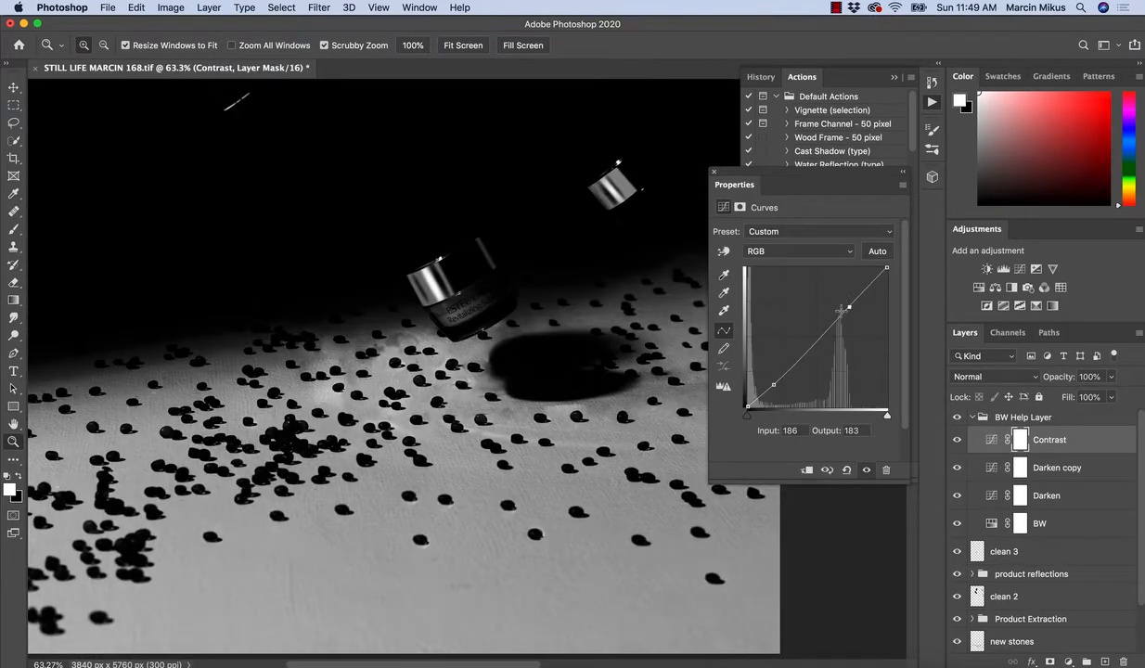
left_click_drag(774, 383, 783, 387)
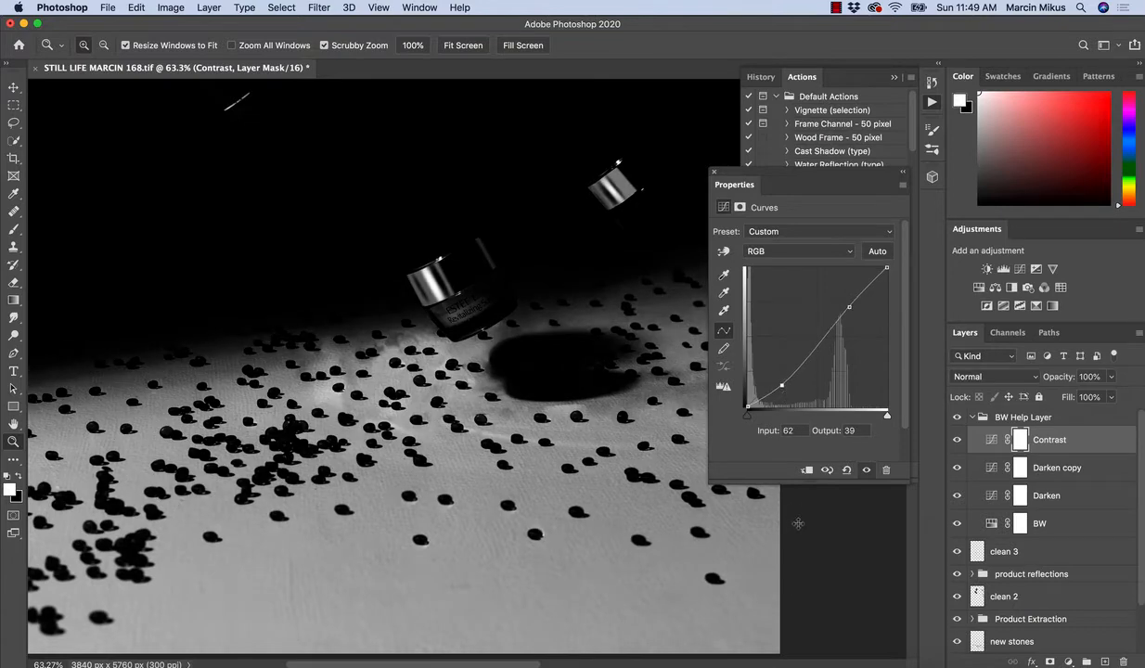
left_click(972, 416)
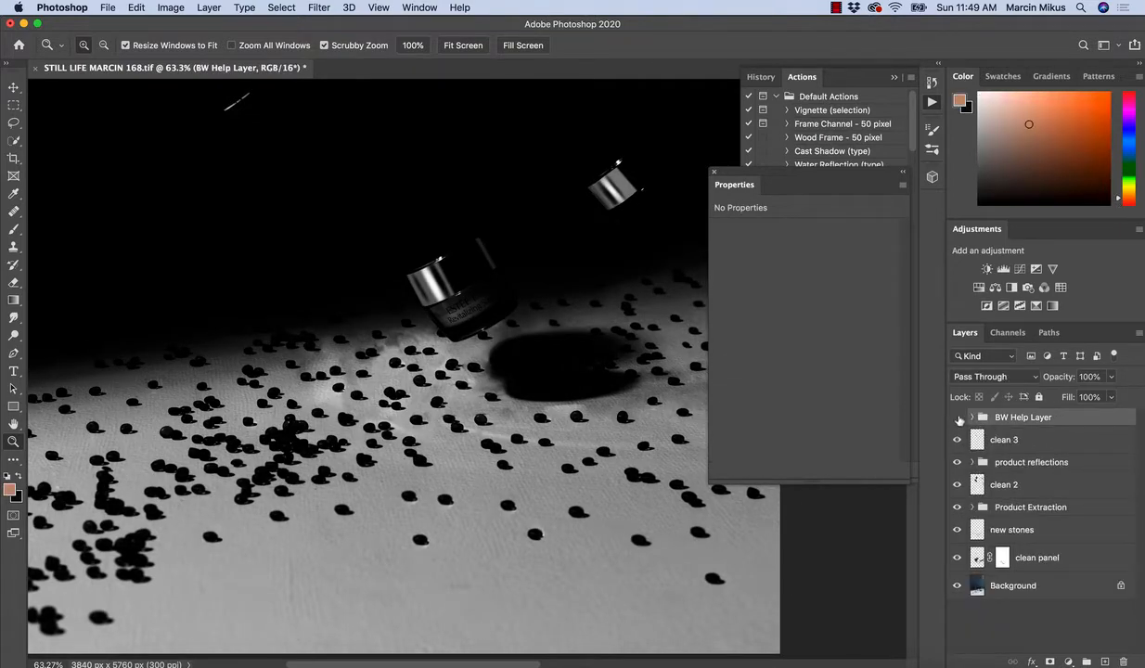
Step: Compare the image with and without the BW Help Layer group and examine the tones on the panel surface up close
left_click(958, 418)
left_click(959, 418)
left_click_drag(343, 420, 445, 494)
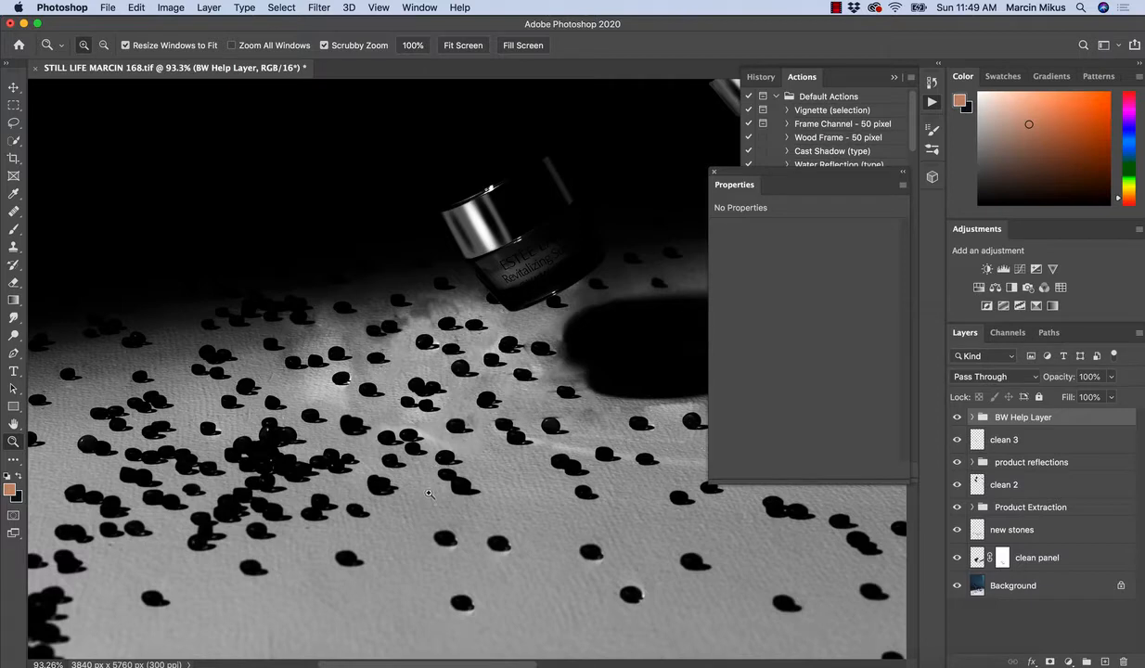
Step: Add a brightening Curves layer above clean 3 with a point at input 133, output 155, and invert its mask to black
left_click(1011, 442)
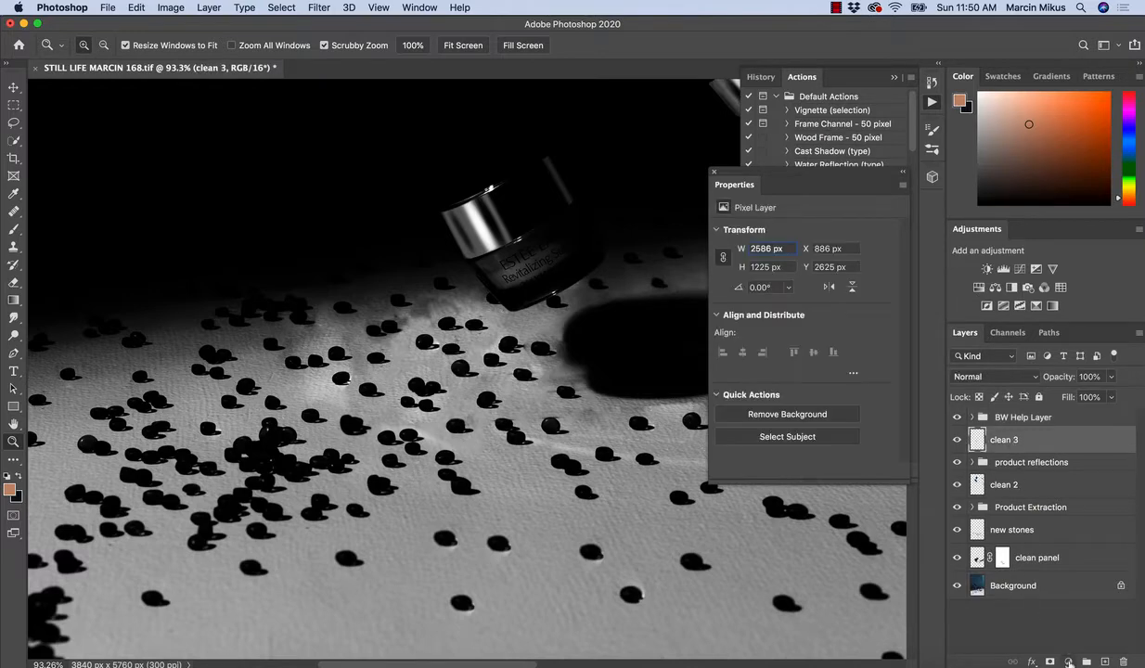
left_click(1069, 662)
left_click(1059, 468)
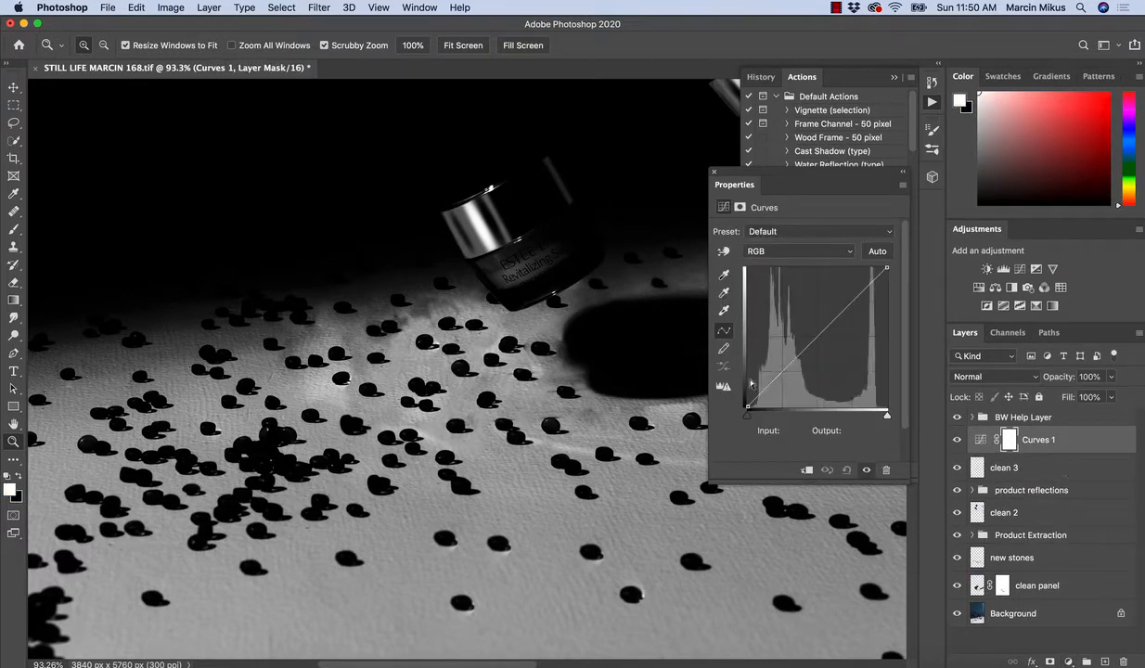
left_click_drag(820, 335, 821, 322)
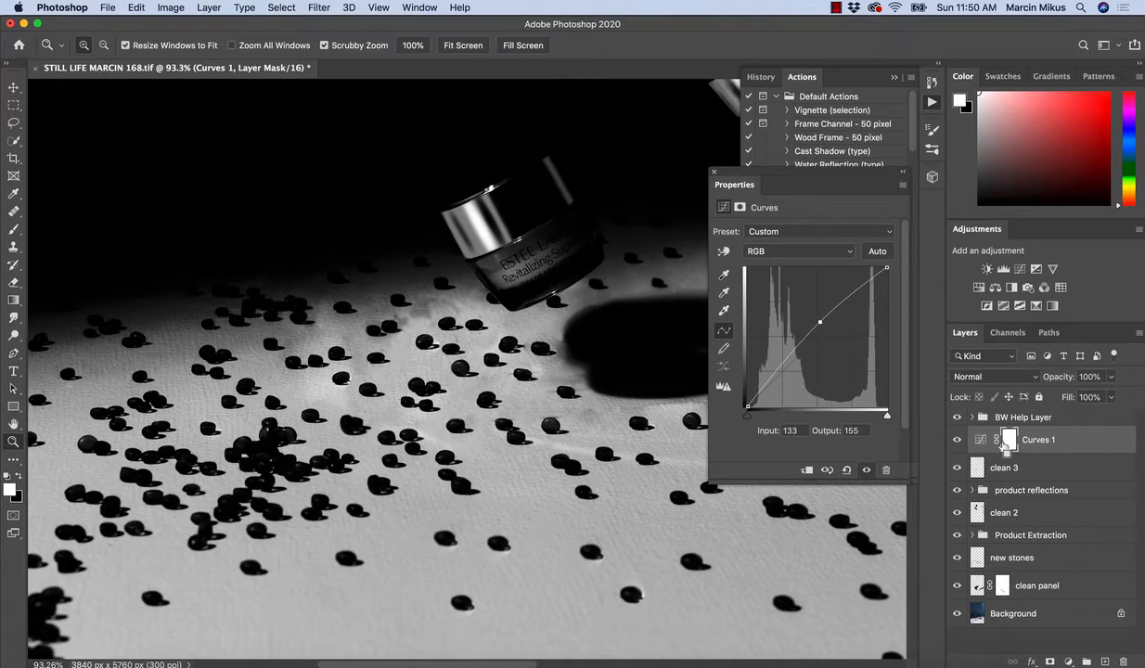
key("super+i")
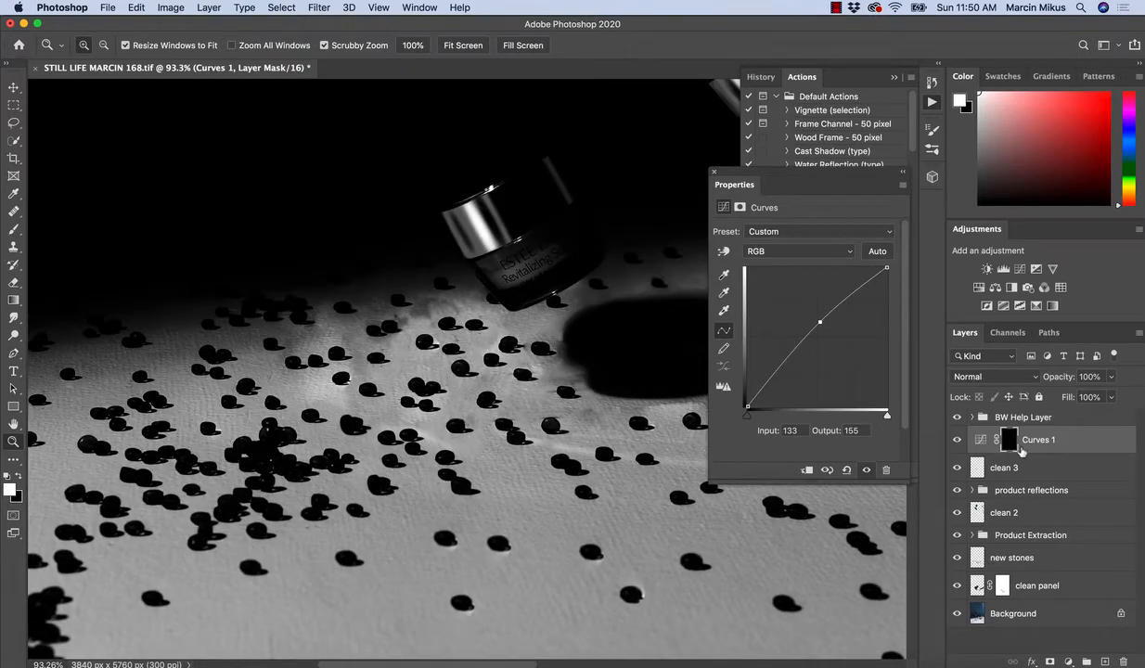
Step: Rename the new Curves layer as dodge
double_click(1022, 447)
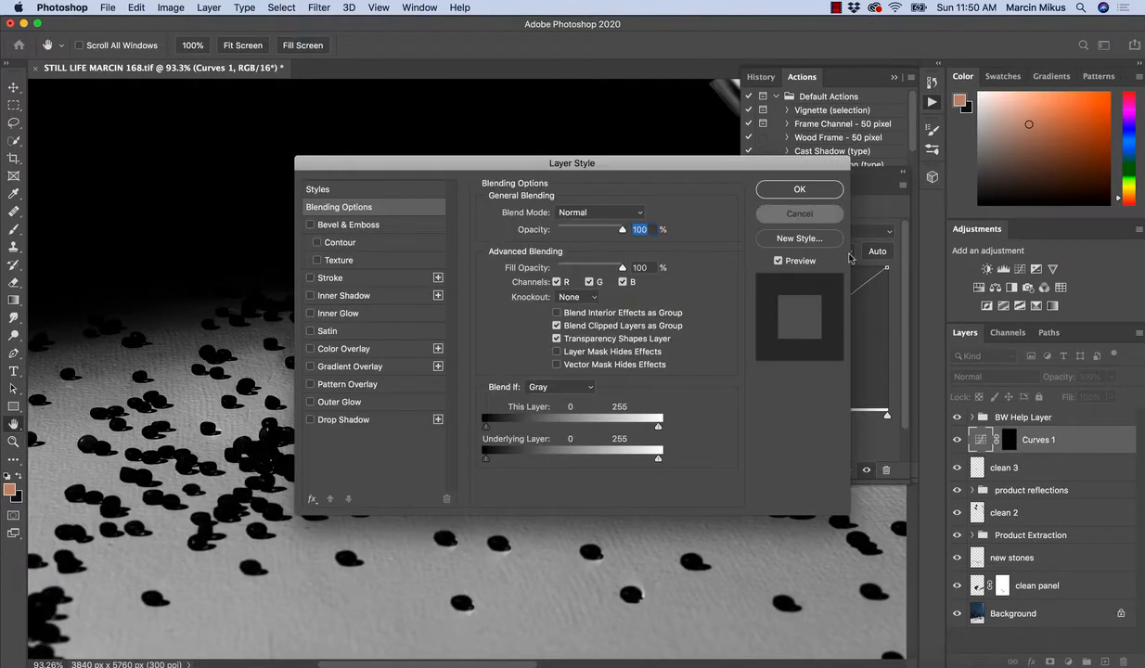
key("Escape")
double_click(1037, 440)
type("dodge")
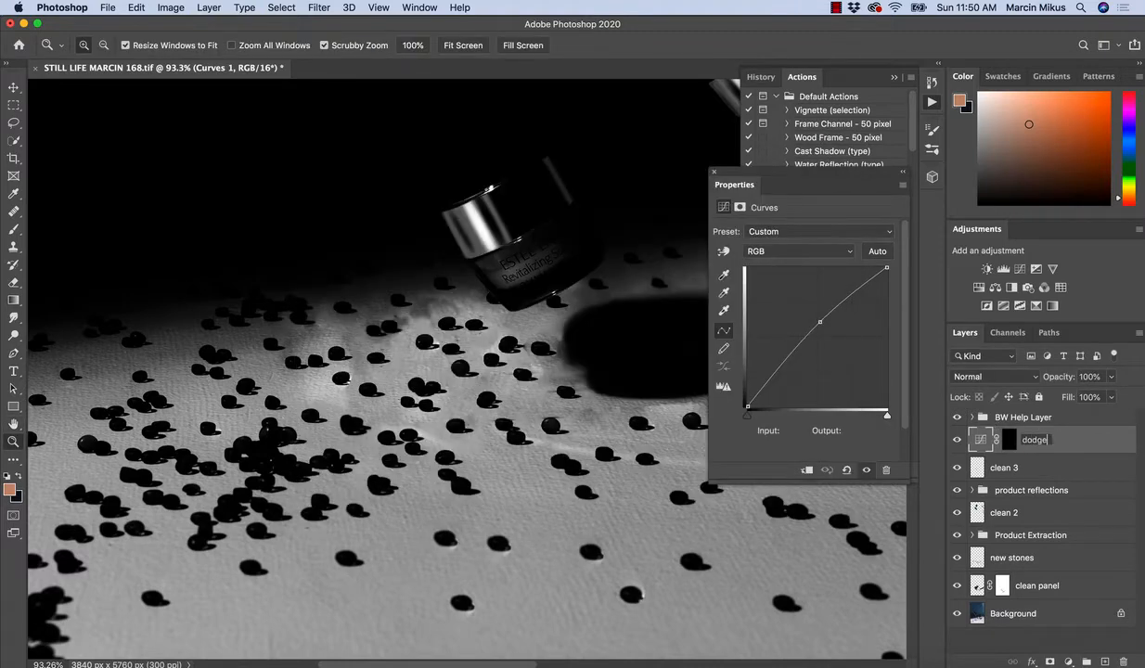
key("Return")
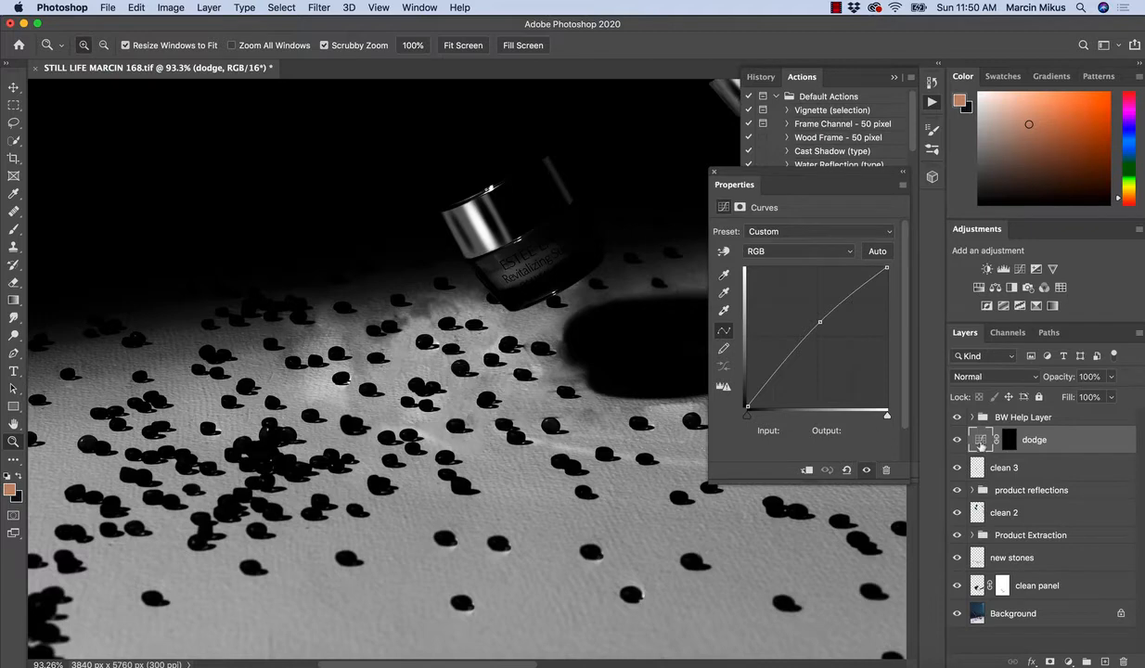
Step: Target the dodge layer's mask and set up the Brush tool at size 60 with 5% flow
left_click(1012, 442)
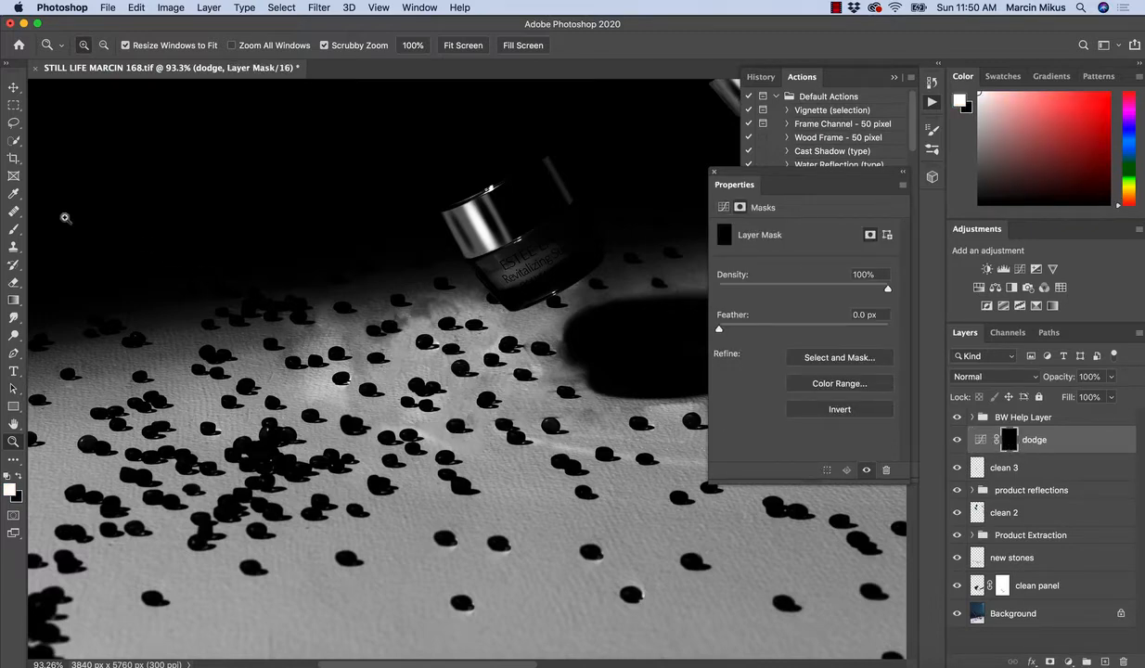
left_click(14, 231)
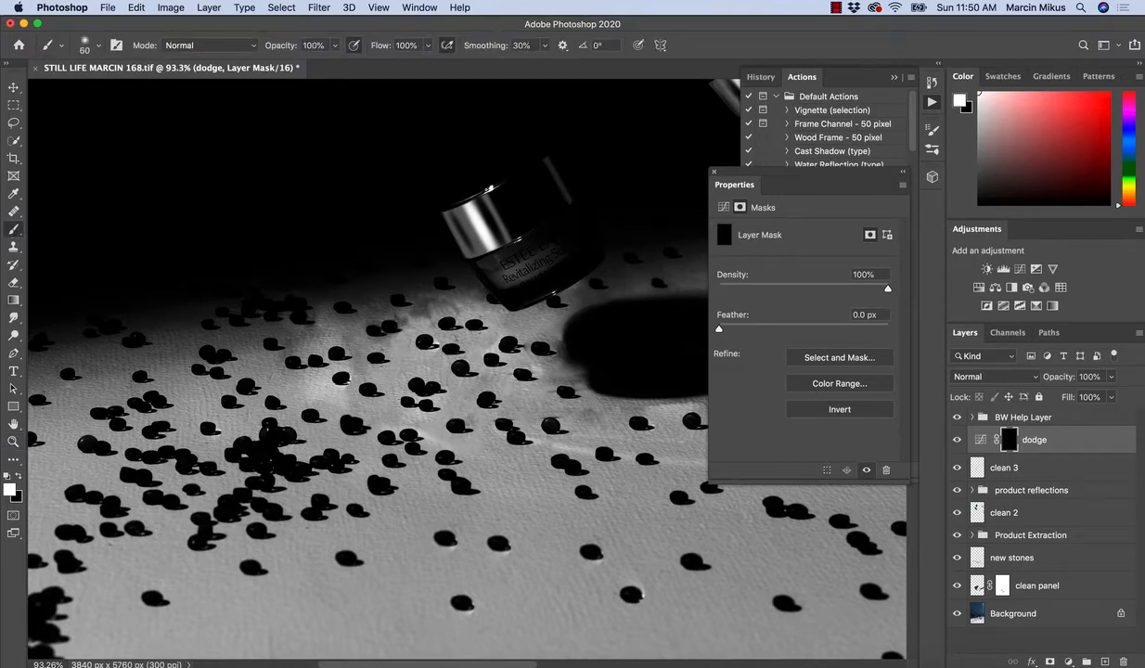
key("bracketright")
key("z")
left_click_drag(414, 334, 424, 297)
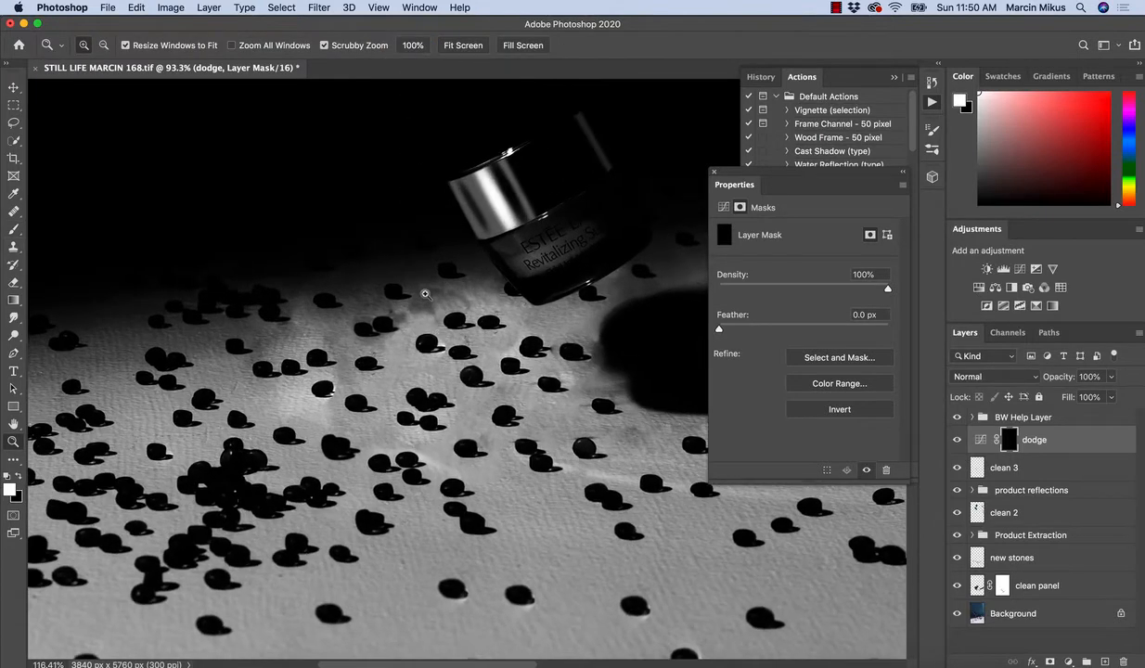
key("b")
key("bracketright")
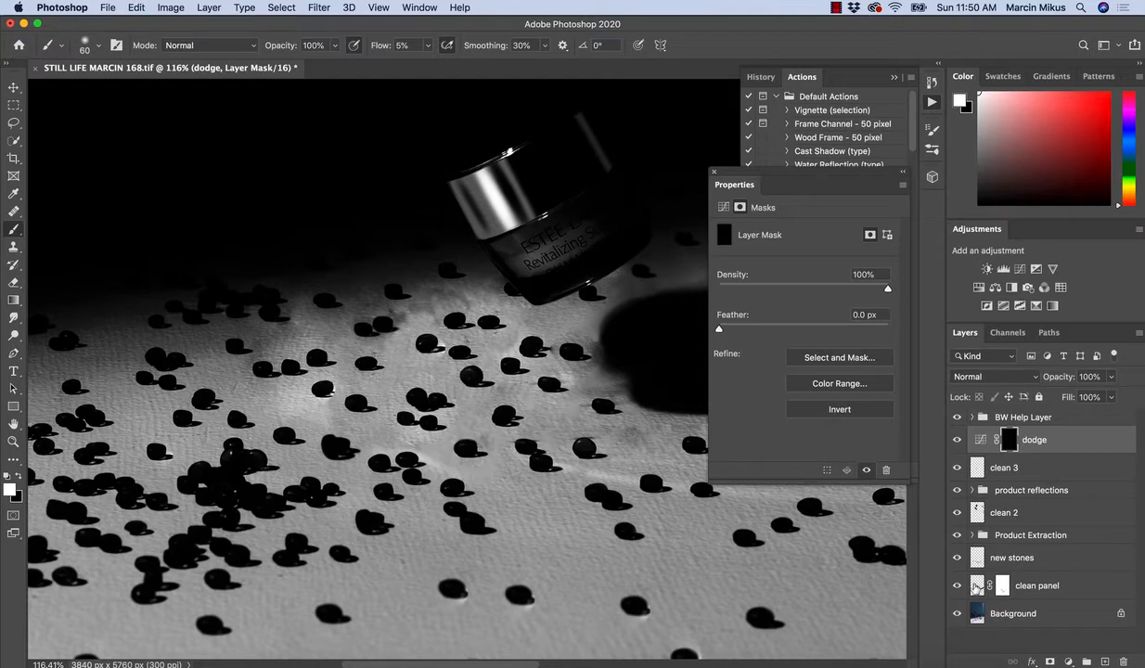
Step: Add a darkening Curves layer above dodge with a point at input 131, output 90, and invert its mask to black
left_click(1068, 661)
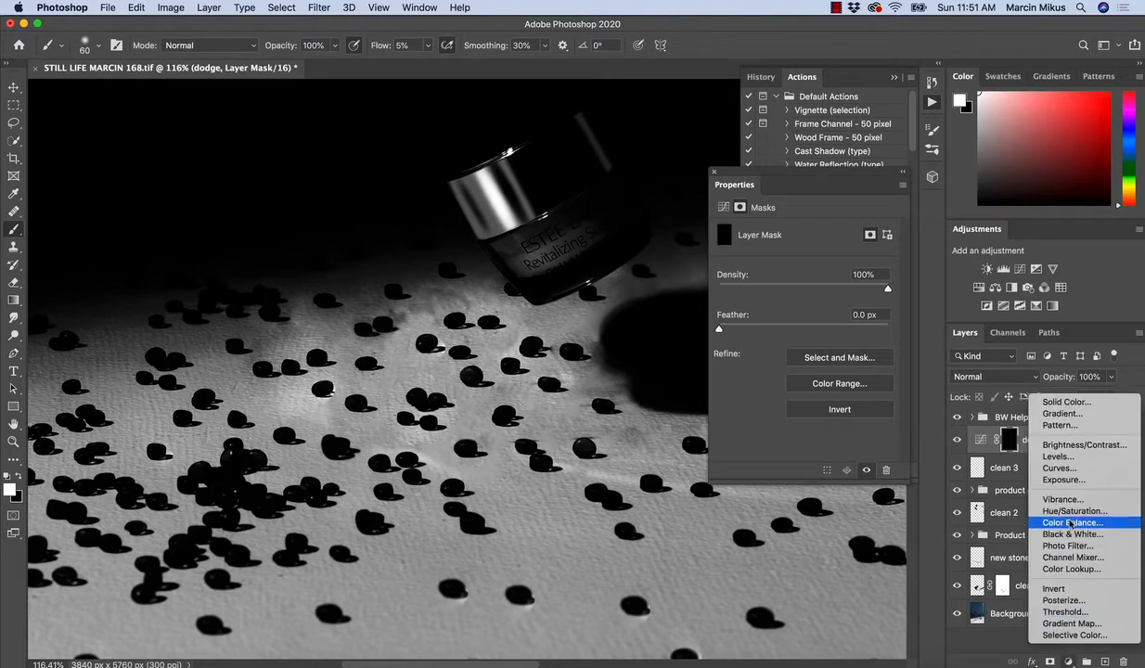
left_click(1063, 468)
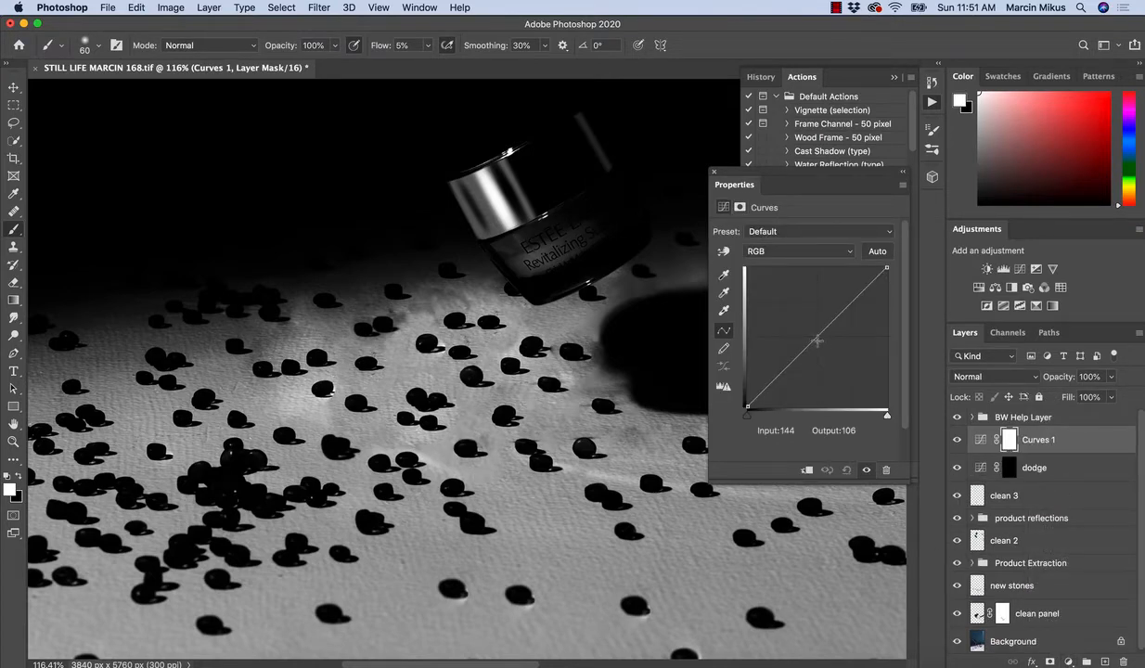
left_click_drag(791, 325, 820, 357)
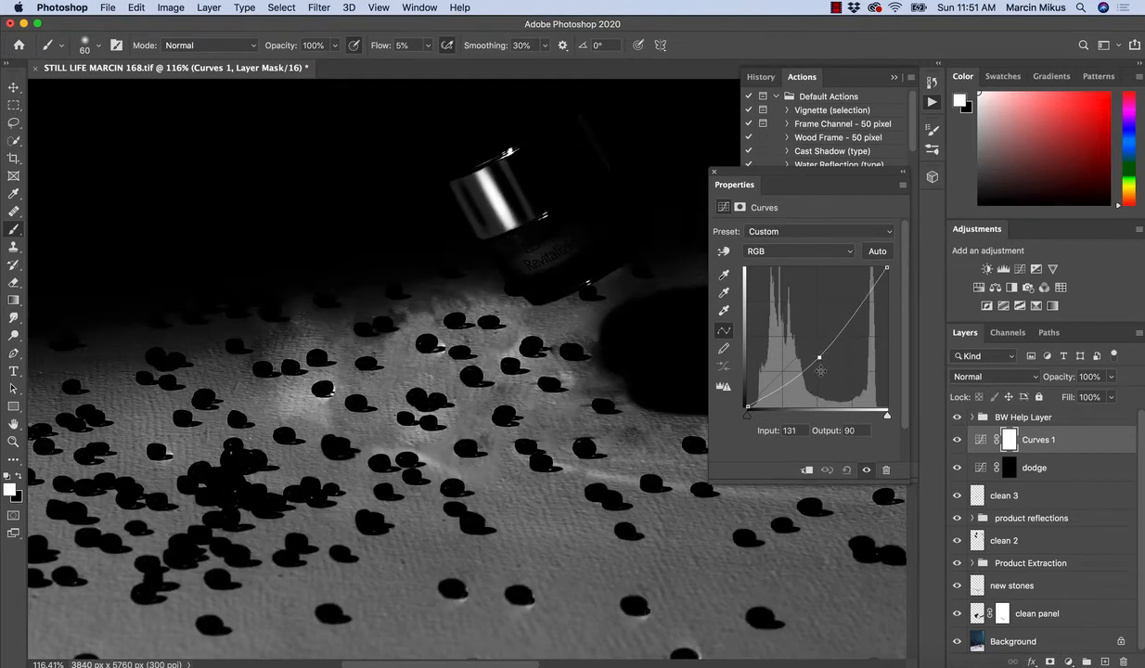
key("super+i")
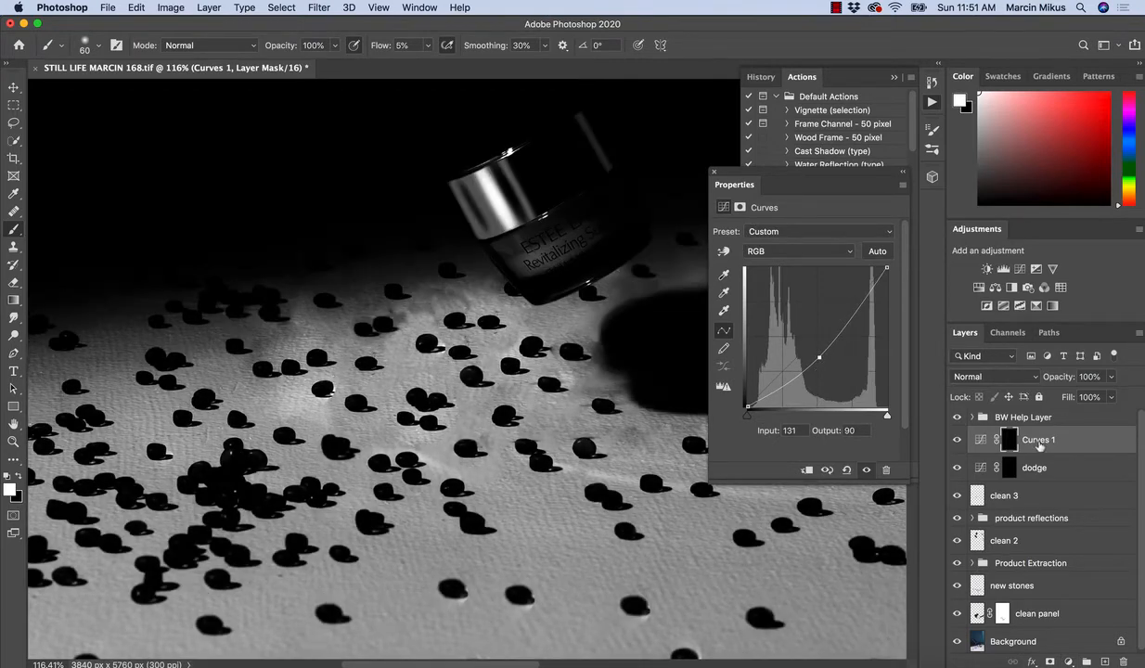
Step: Rename the darkening Curves layer as burn
double_click(1037, 440)
type("burn")
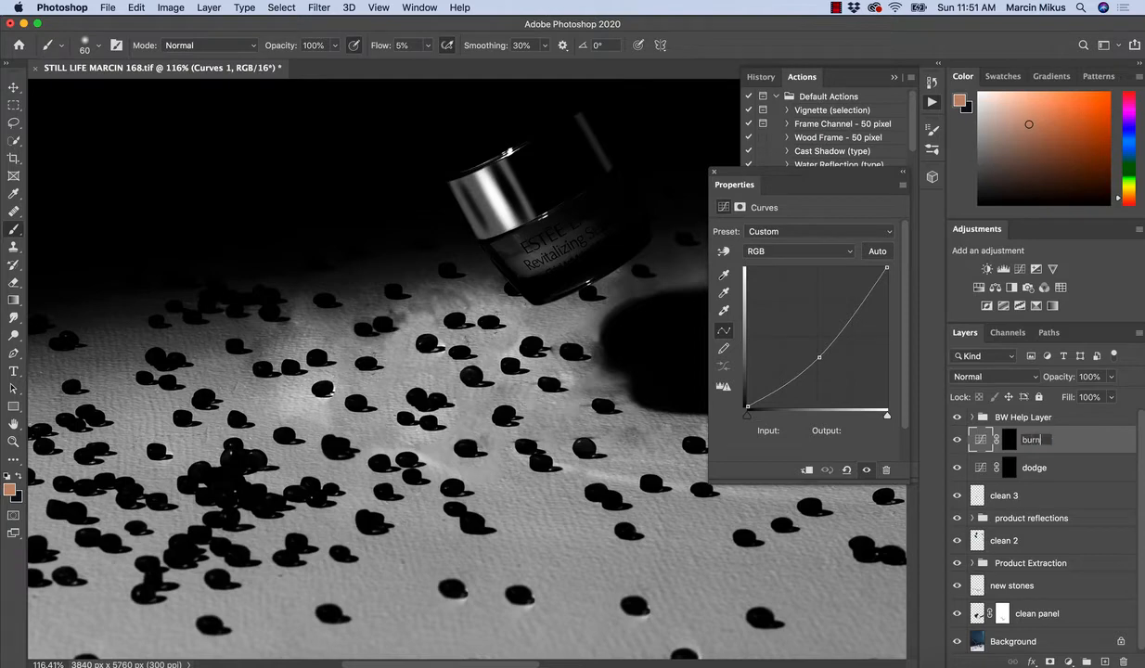
key("Return")
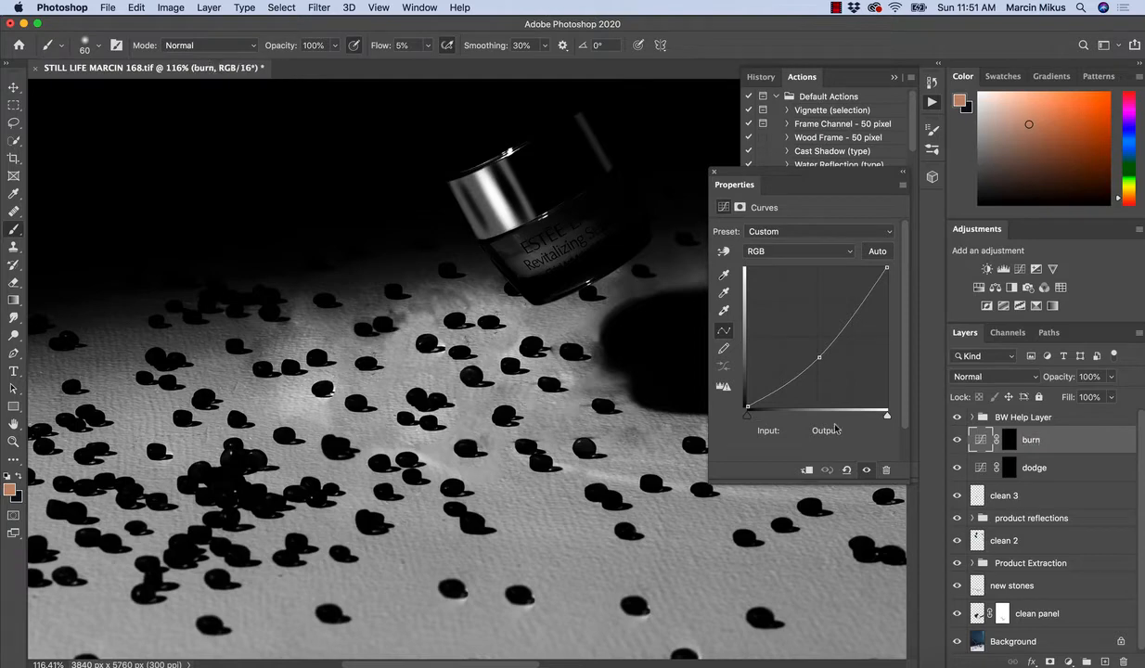
Step: Delete the hand-made burn and dodge Curves layers
left_click(1009, 440)
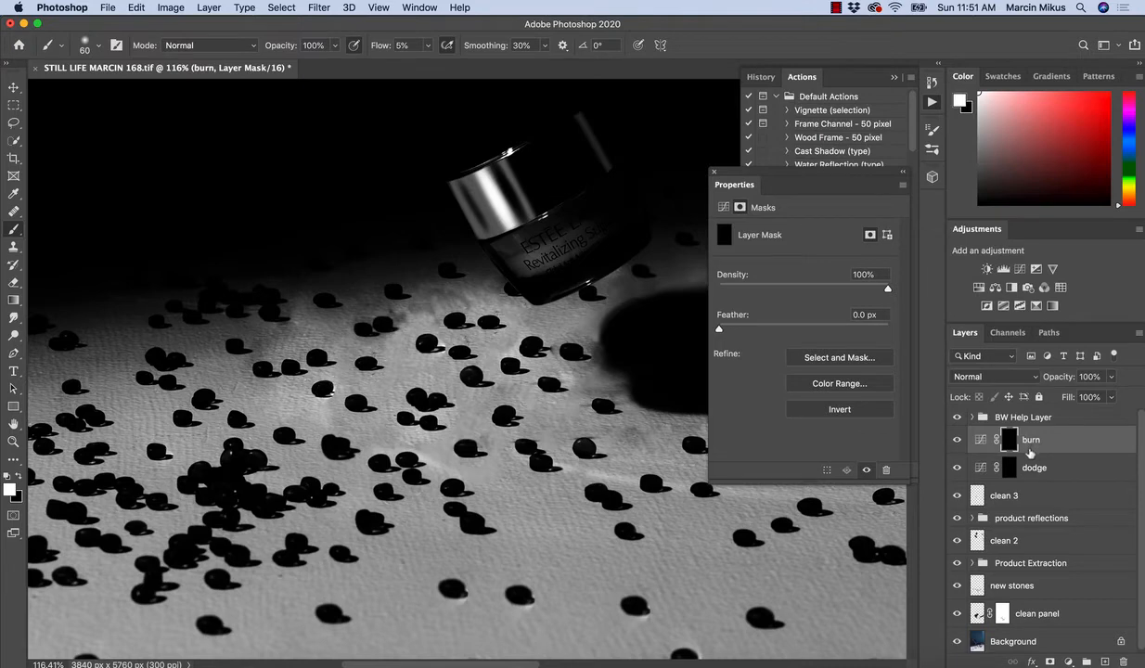
key("Delete")
key("Delete")
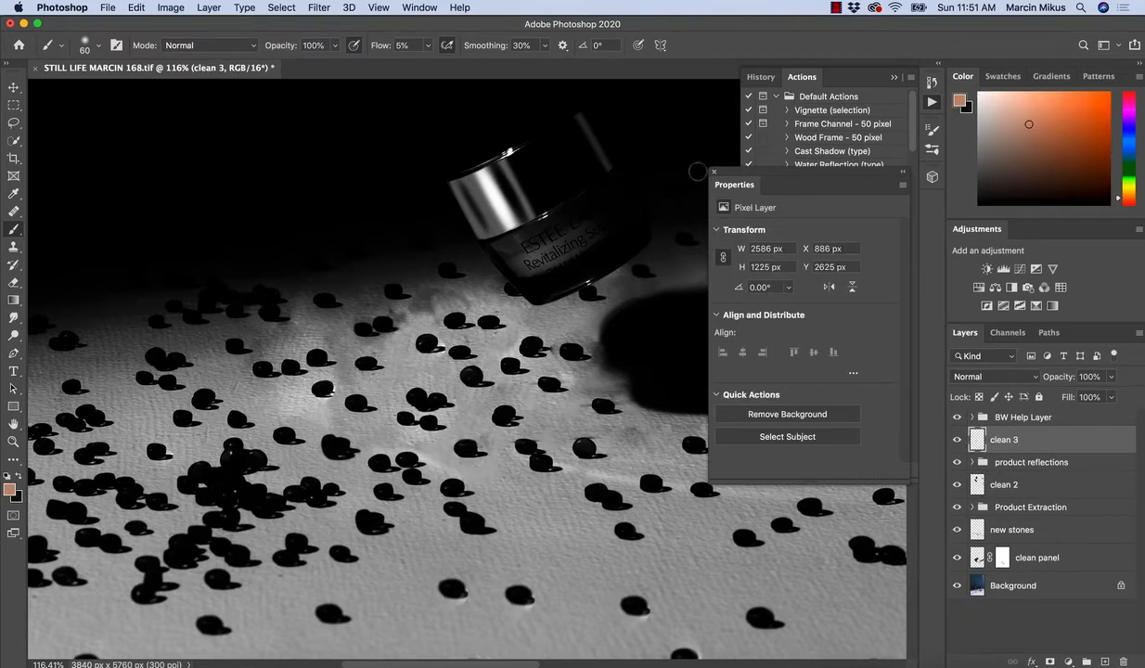
Step: Run the recorded Dodge and Burn actions to add their masked groups above clean 3
left_click(713, 172)
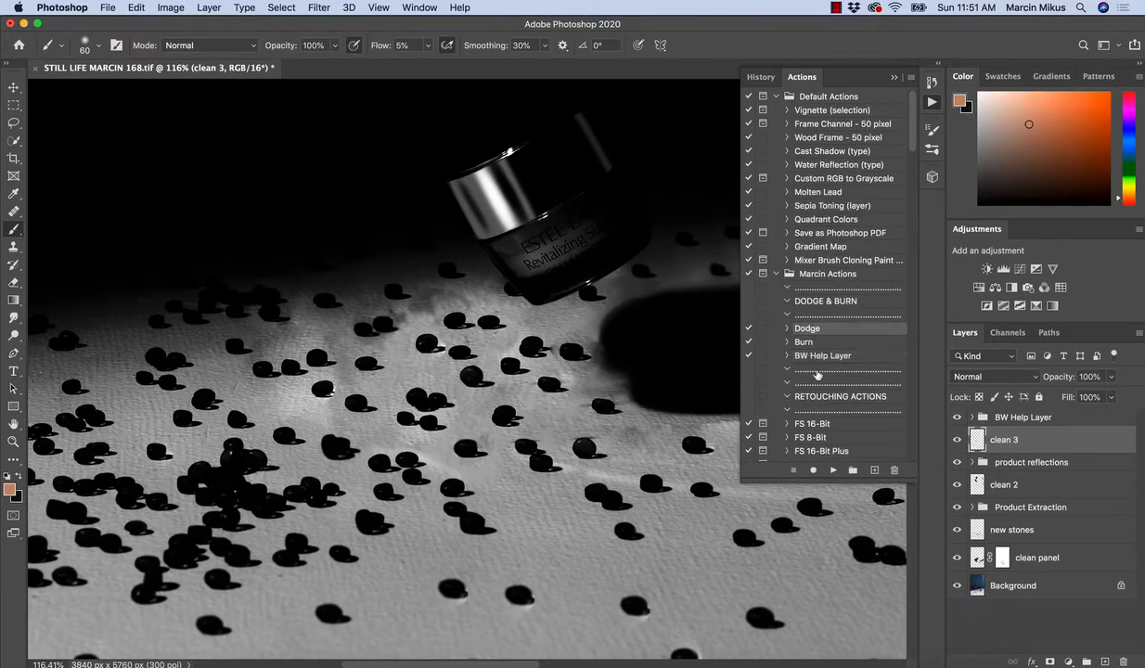
left_click(834, 469)
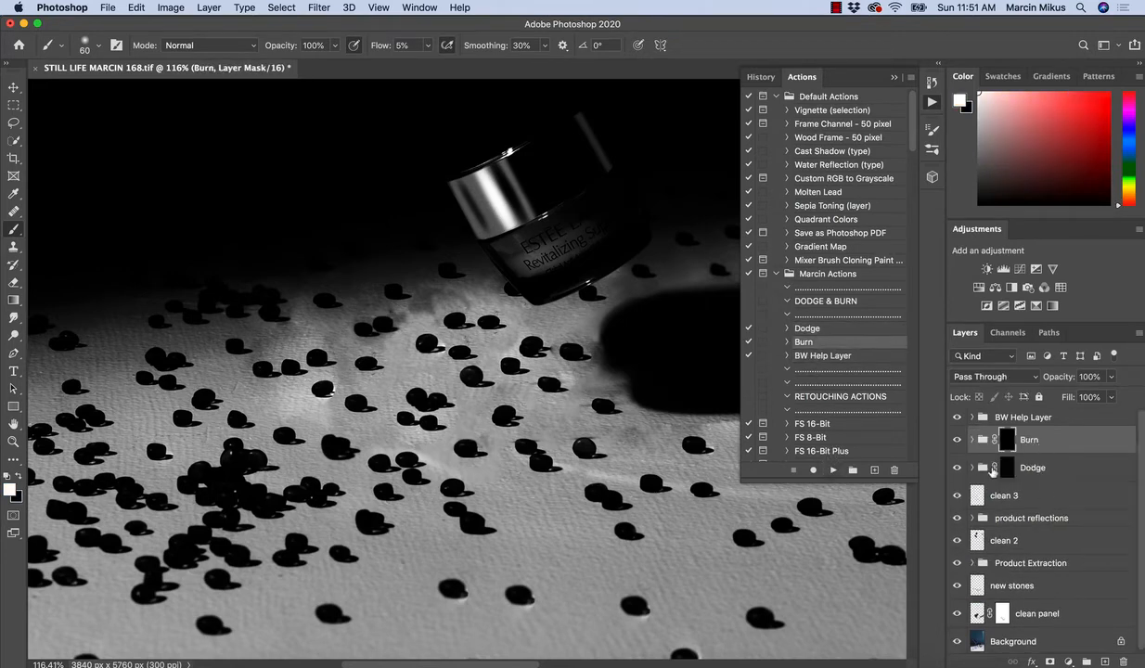
Step: Inspect the Saturation D layer in the Dodge group and raise the Dodge curve's midpoint to input 131, output 190
left_click(972, 468)
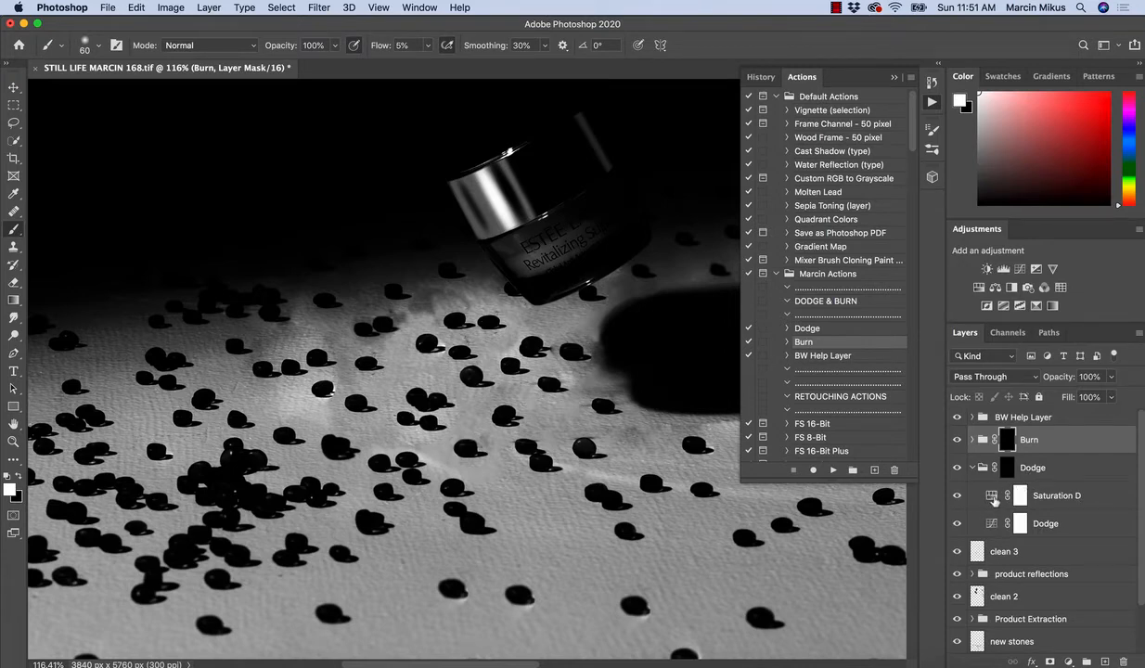
double_click(994, 498)
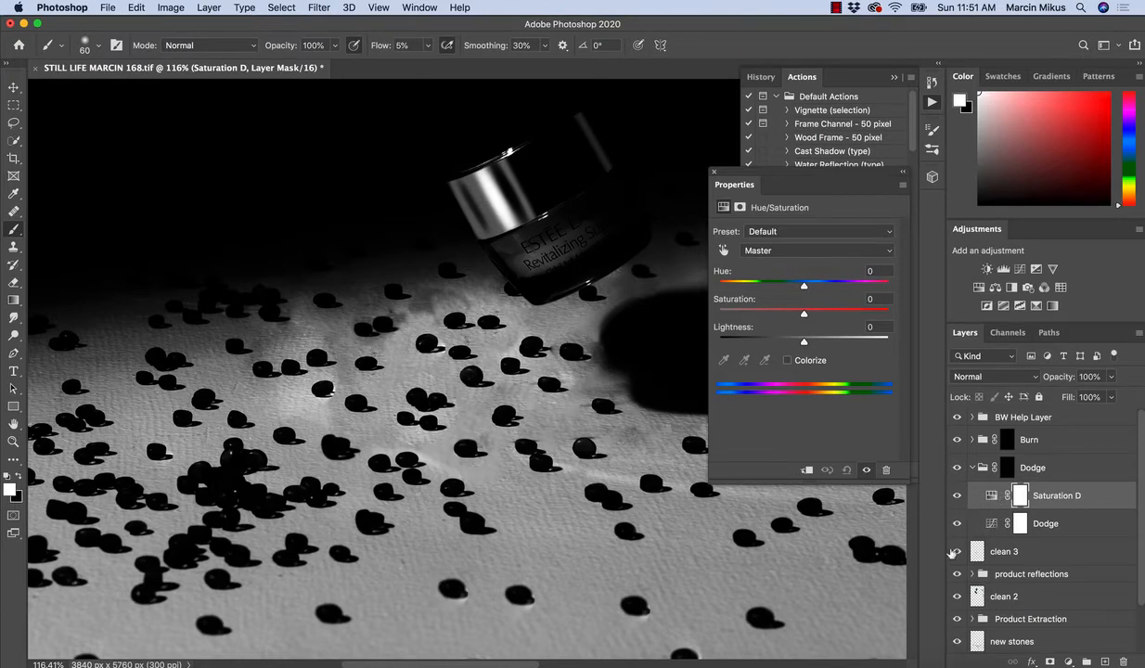
left_click(966, 524)
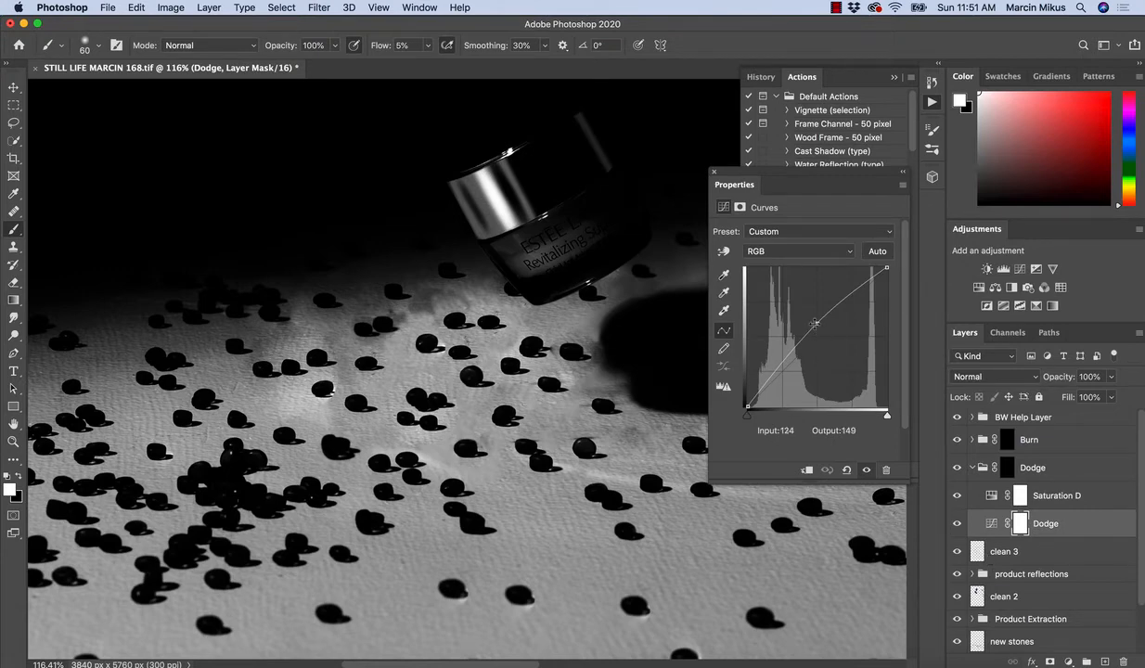
left_click_drag(815, 323, 819, 303)
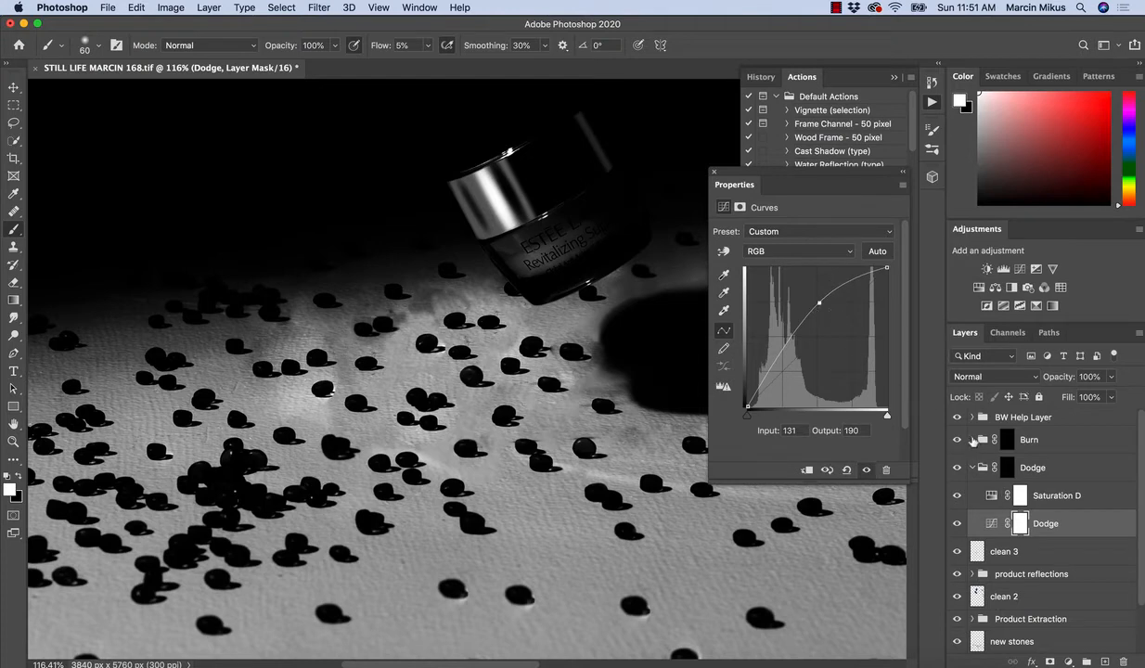
Step: Lower the Burn curve's midpoint to input 131, output 62, and collapse the Burn and Dodge groups
left_click(972, 439)
left_click(975, 493)
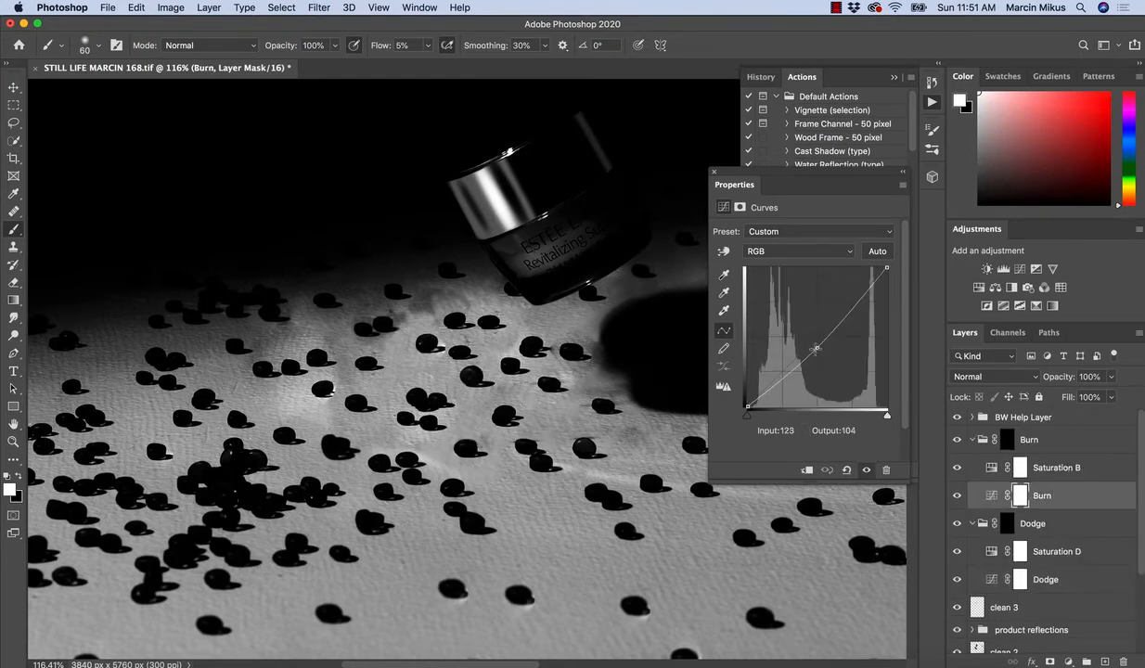
left_click_drag(816, 349, 818, 373)
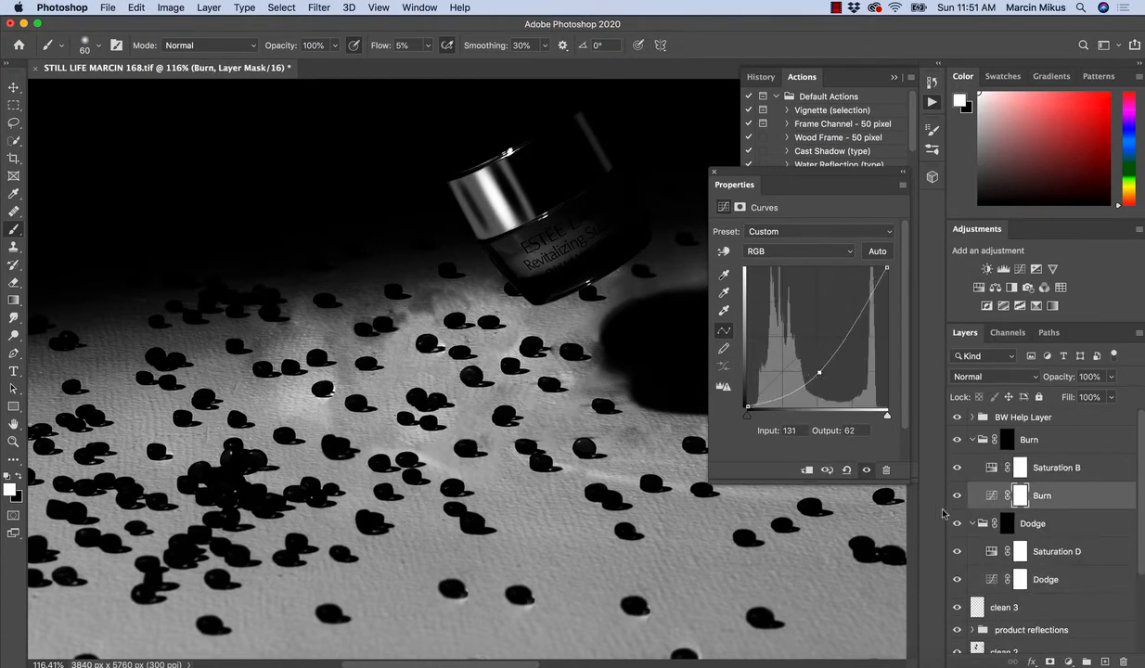
left_click(971, 521)
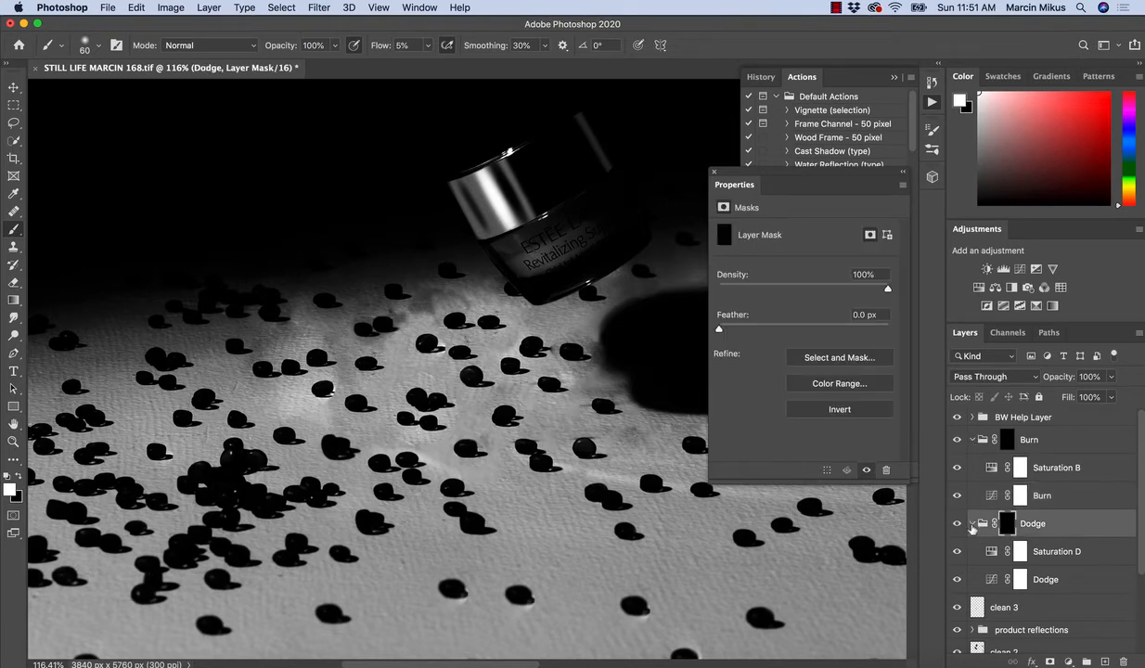
left_click(972, 524)
left_click(972, 440)
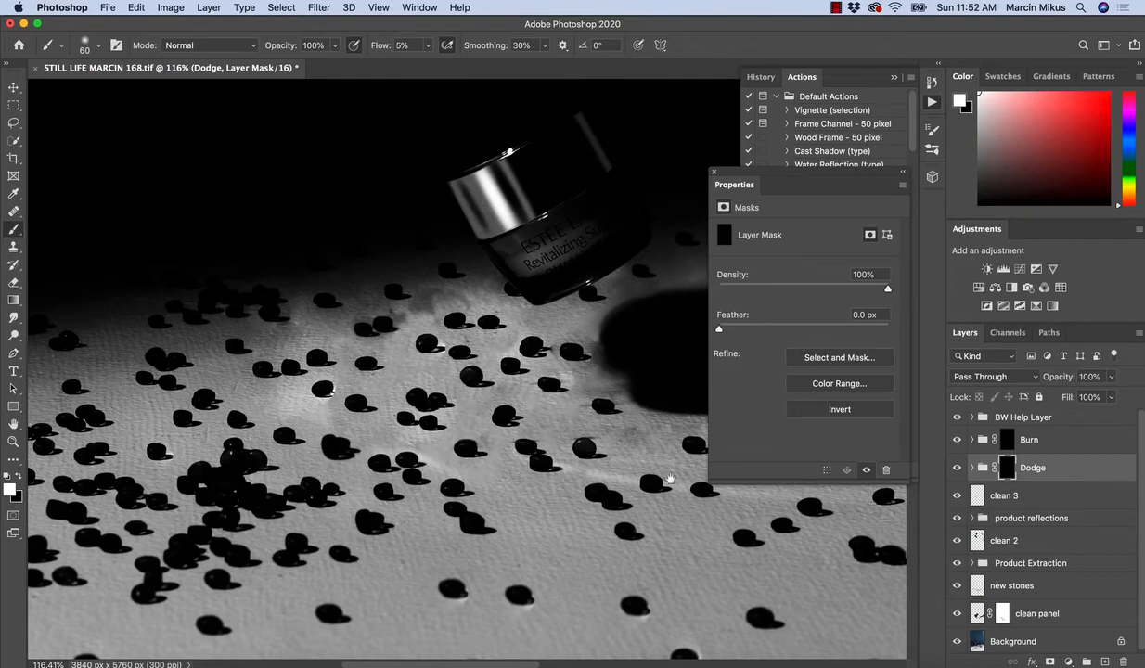
Step: Paint white on the Burn group's mask over the bright patches among the stones beside the jar
left_click_drag(671, 479, 549, 442)
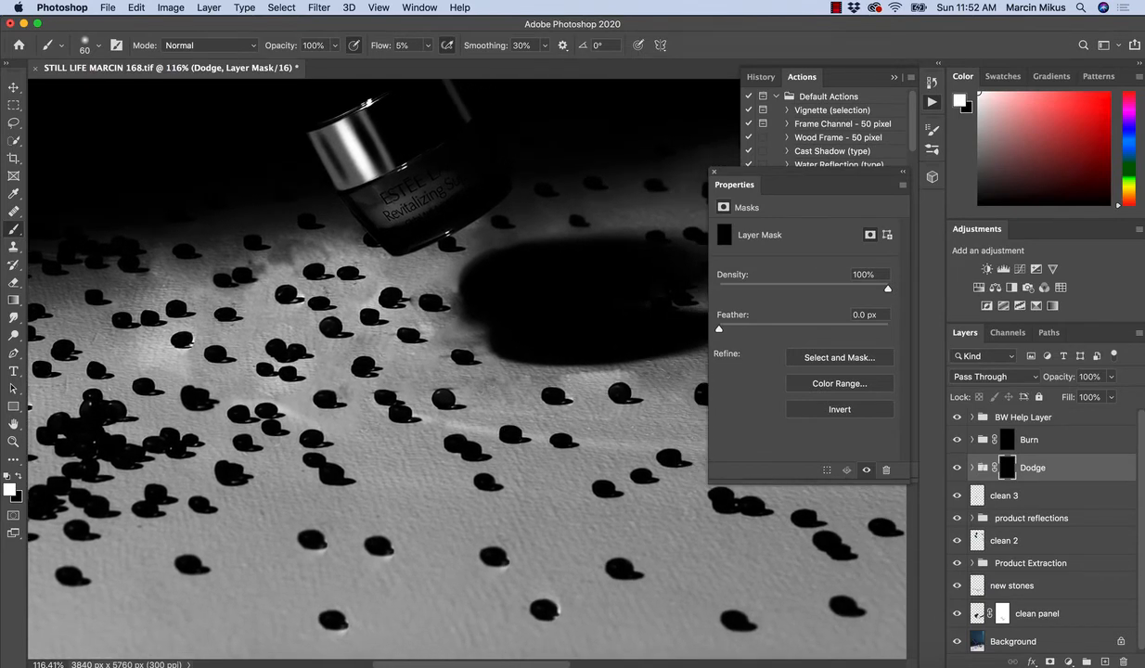
left_click(973, 433)
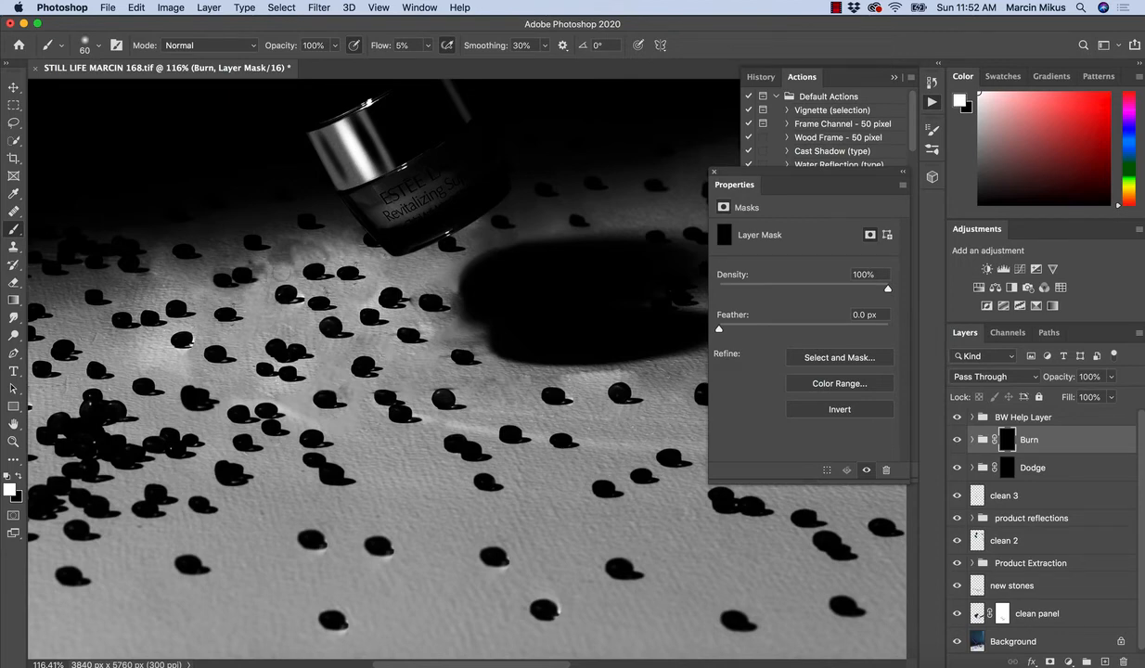
left_click_drag(275, 314, 266, 306)
mouse_move(152, 349)
left_mouse_down()
mouse_move(151, 339)
mouse_move(175, 364)
mouse_move(145, 352)
mouse_move(178, 312)
mouse_move(168, 349)
mouse_move(176, 306)
mouse_move(158, 287)
left_mouse_up()
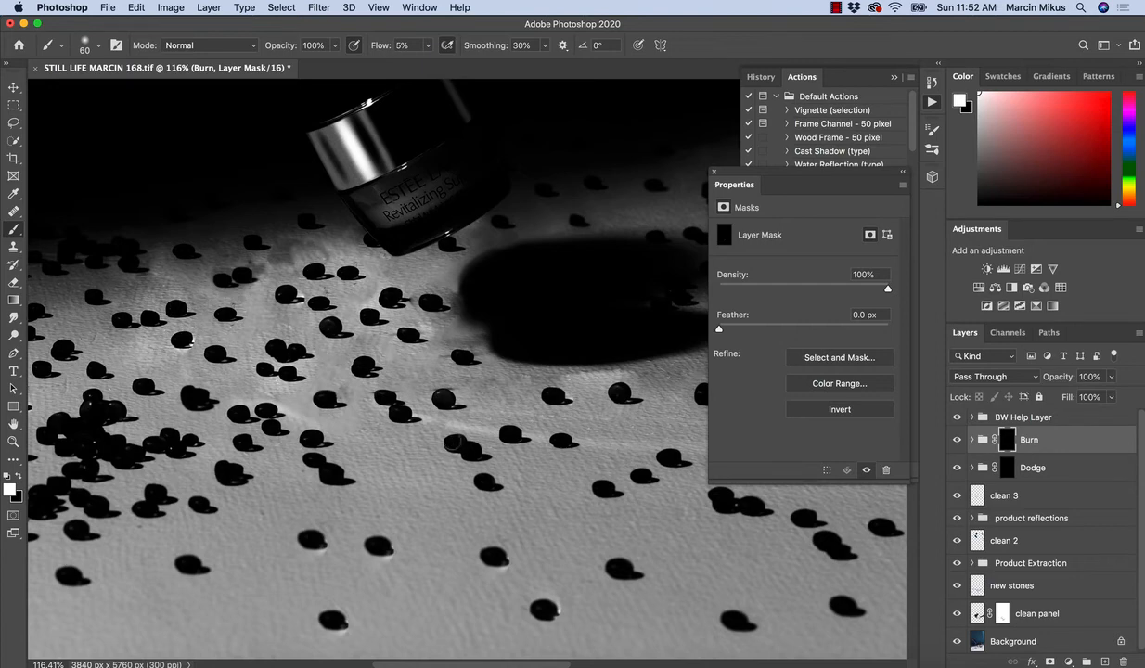
Step: Reduce the brush size to 45 and select the clean 3 layer
key("bracketleft")
scroll(417, 416, "right", 5)
scroll(417, 417, "down", 2)
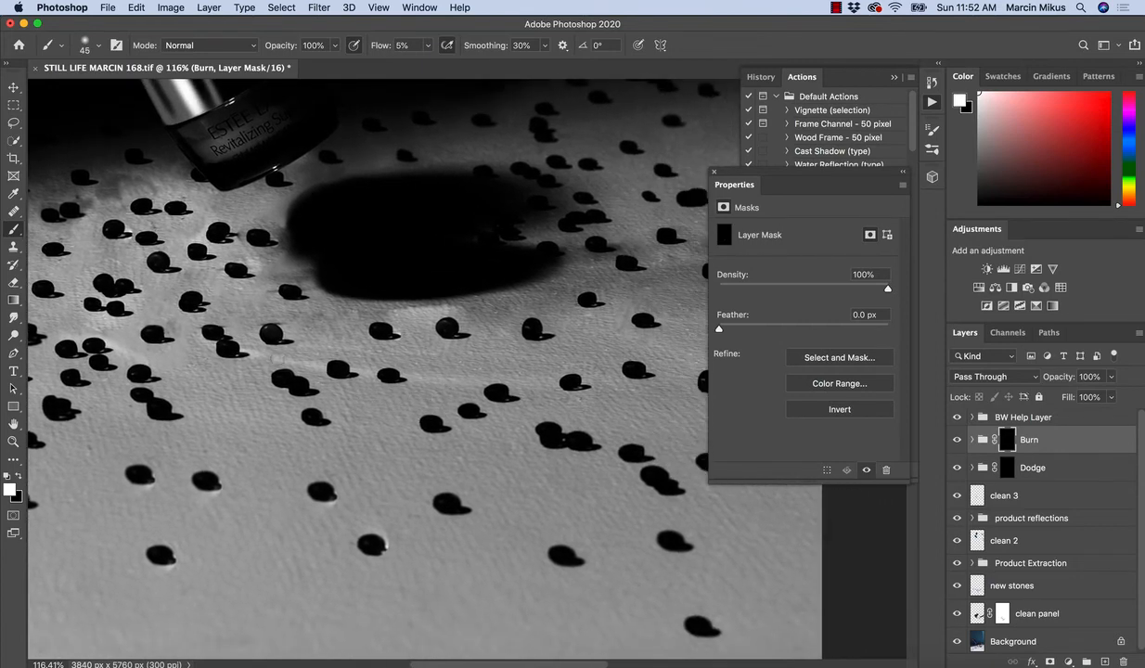
left_click(1007, 495)
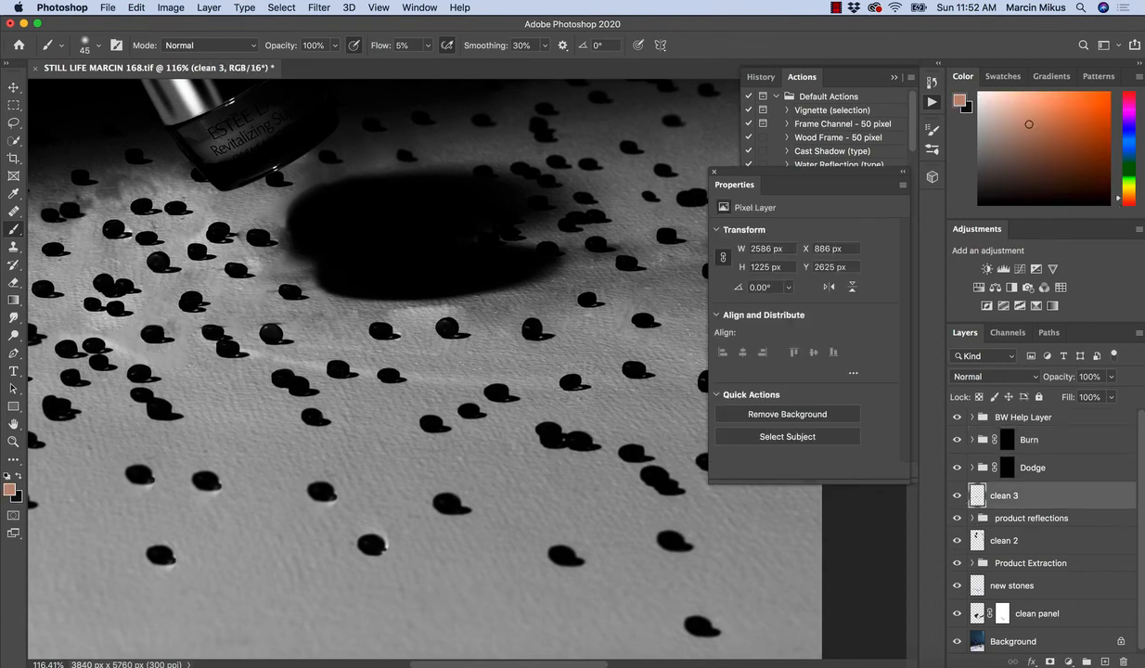
Step: Heal the surface marks among the stones below the dark shadow on clean 3 with a 50 px Healing Brush
key("j")
key("bracketright")
key("bracketright")
key("bracketright")
key("bracketright")
key("bracketright")
key("bracketright")
key("bracketright")
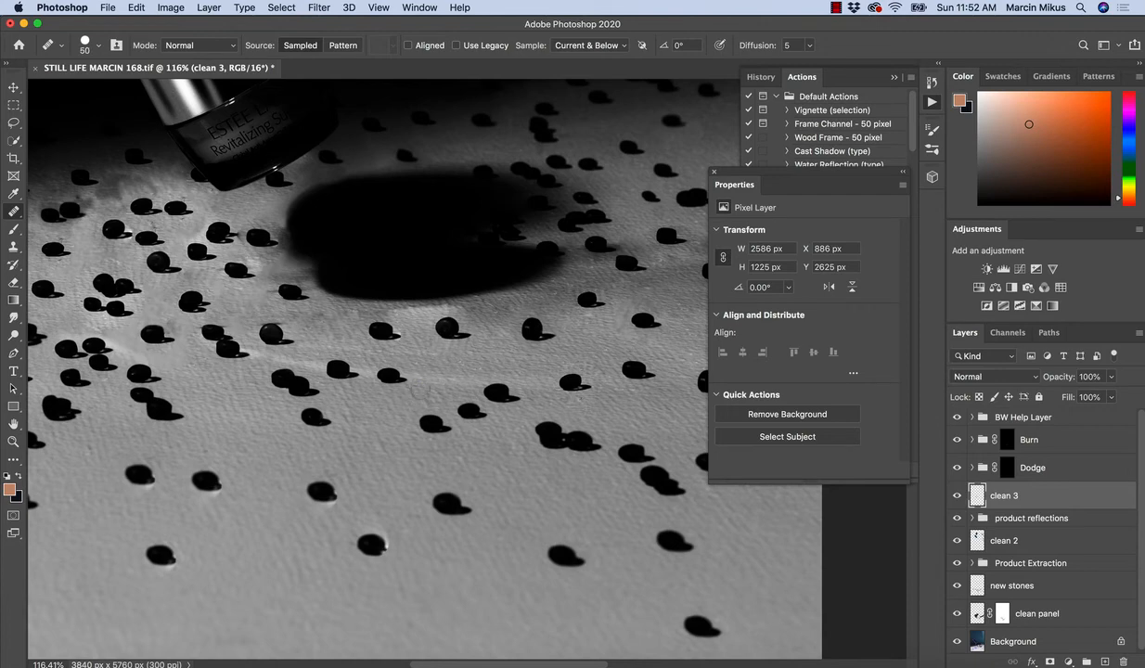
mouse_move(464, 399)
left_mouse_down()
mouse_move(441, 401)
mouse_move(438, 374)
mouse_move(409, 373)
left_mouse_up()
left_click(441, 401, "alt")
Step: Heal the remaining surface marks on clean 3 near the image's right edge and among the stones left of the shadow
scroll(478, 469, "right", 5)
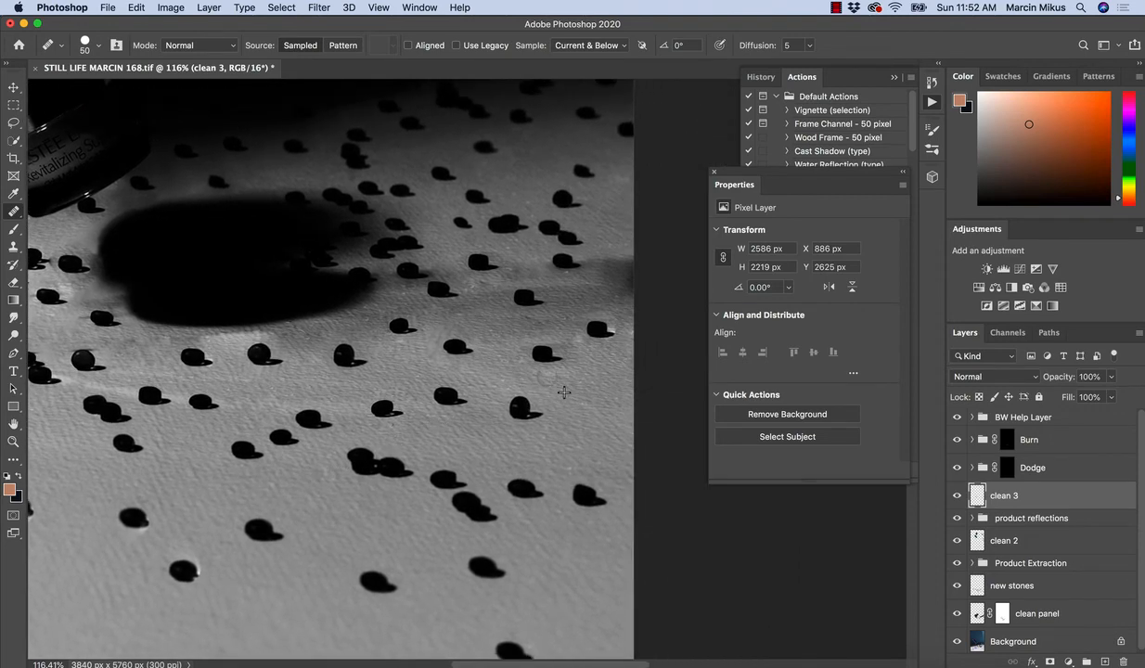
left_click_drag(489, 389, 586, 375)
scroll(464, 379, "left", 3)
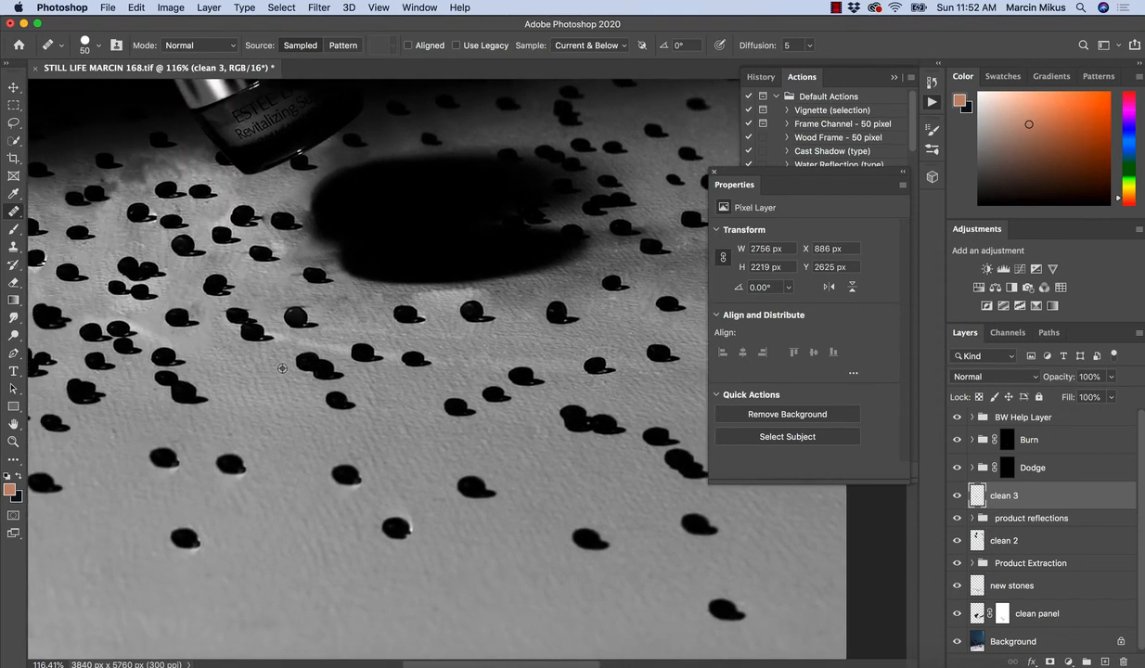
scroll(255, 325, "left", 3)
scroll(256, 325, "up", 1)
scroll(293, 383, "left", 2)
scroll(292, 384, "up", 1)
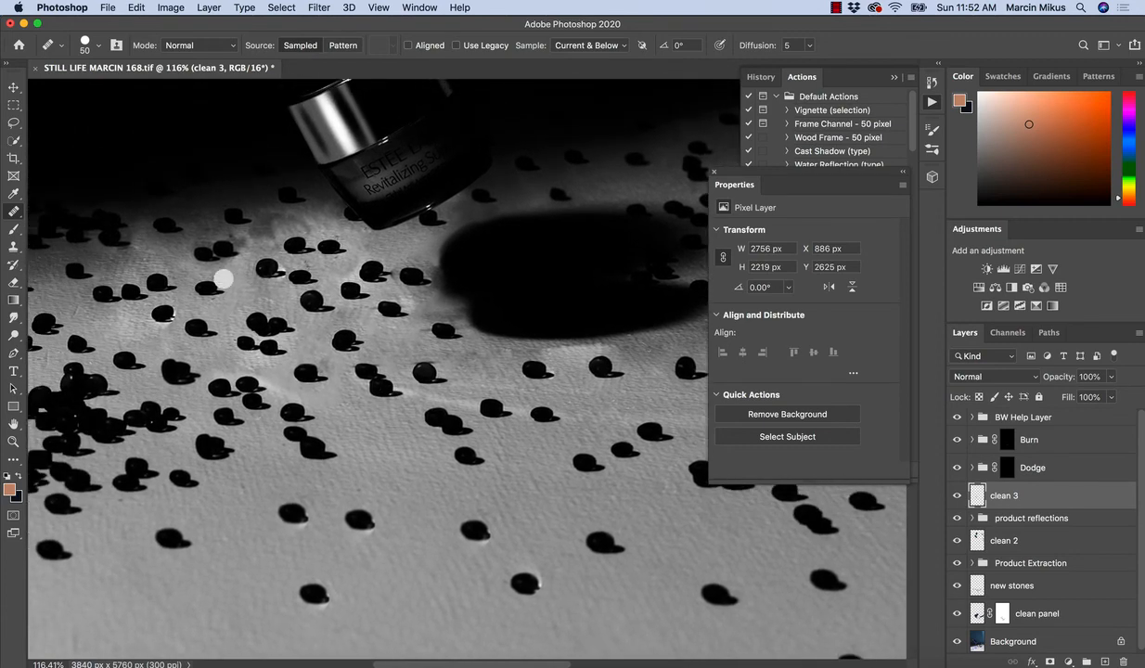
left_click(372, 336)
Step: Select the Burn group's layer mask and ready a white 40 px Brush for painting on it
left_click(1004, 444)
key("b")
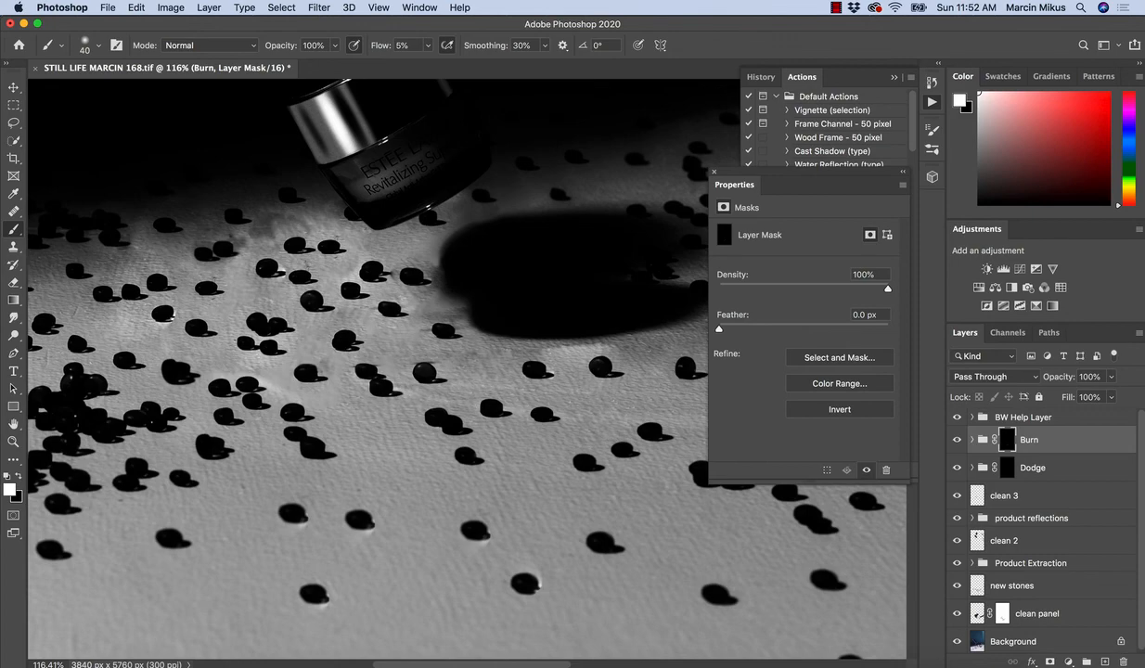
key("z")
mouse_move(502, 437)
left_mouse_down()
mouse_move(650, 437)
mouse_move(538, 437)
left_mouse_up()
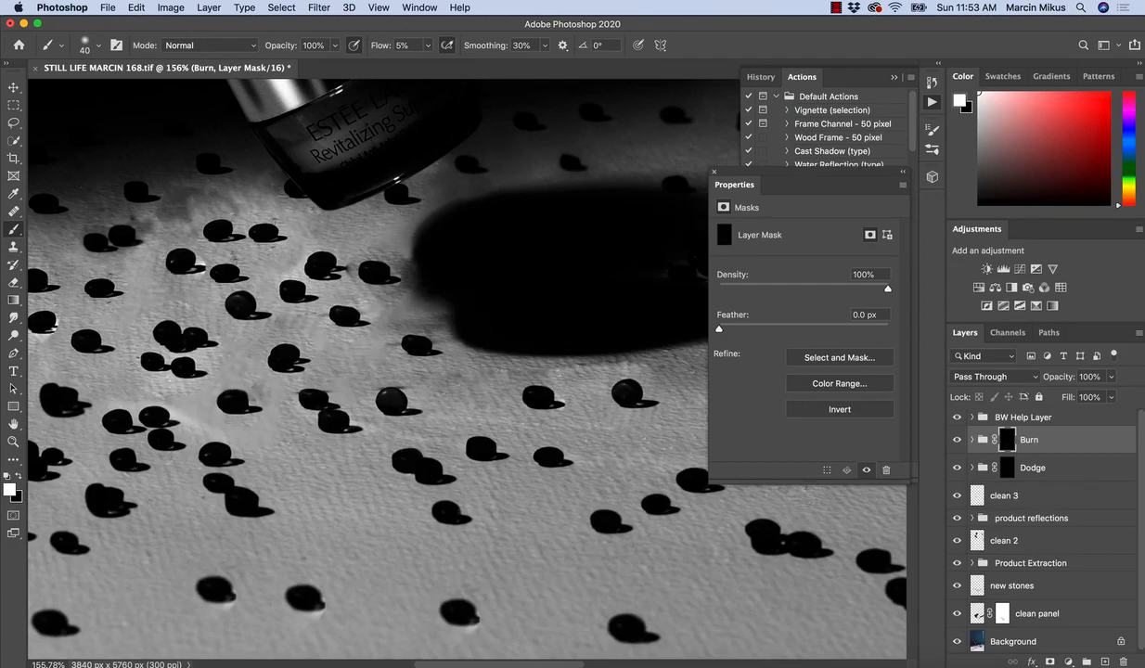
key("z")
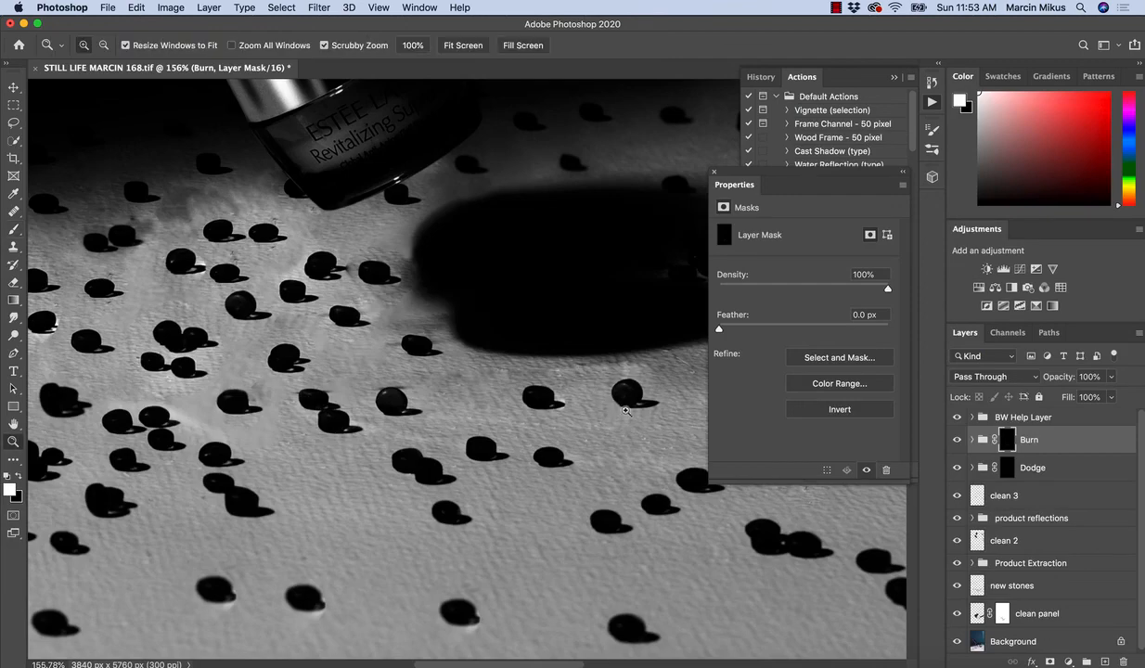
left_click_drag(586, 405, 520, 405)
key("b")
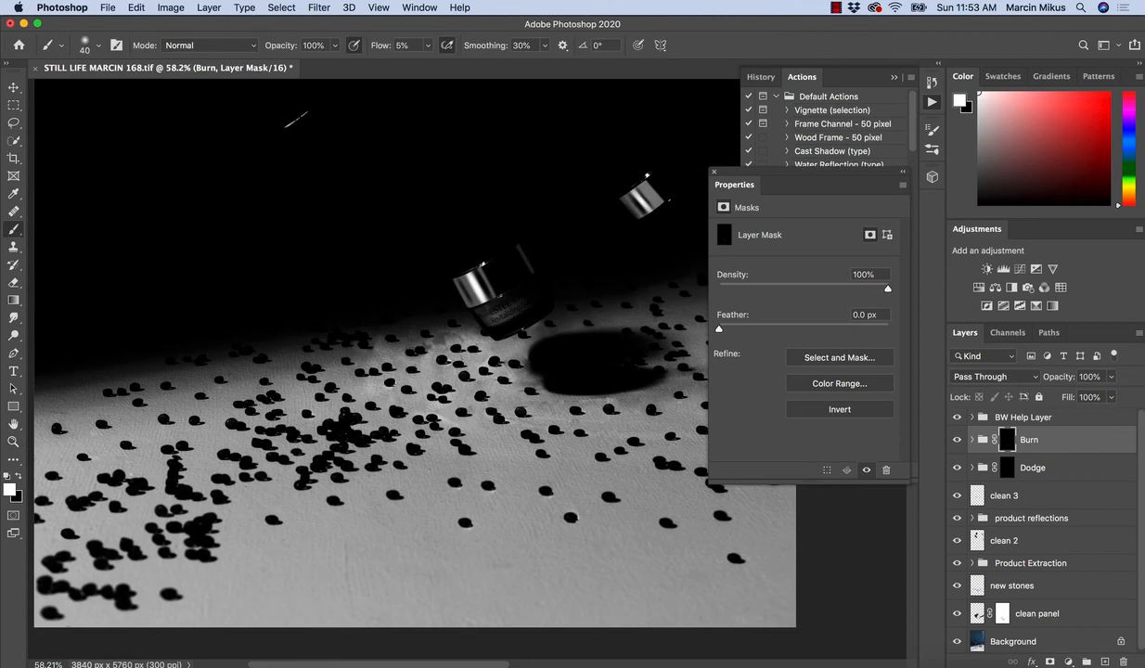